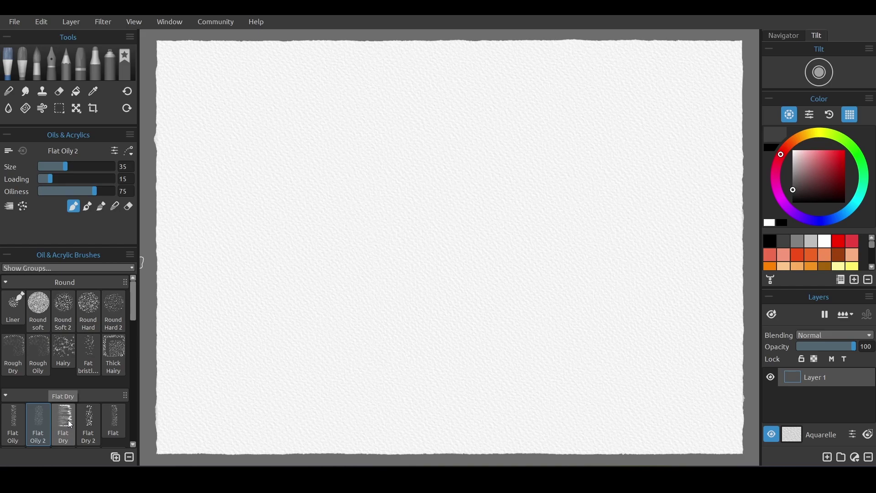
# Step: Try painting rough strokes across the upper canvas in bright cyan and dark teal with the Flat Dry oil brush
pyautogui.click(68, 420)
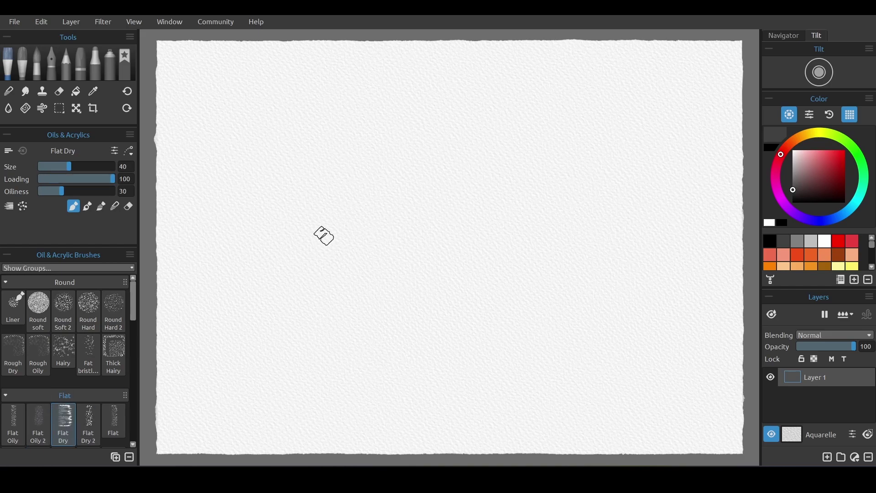
pyautogui.click(853, 202)
pyautogui.click(835, 156)
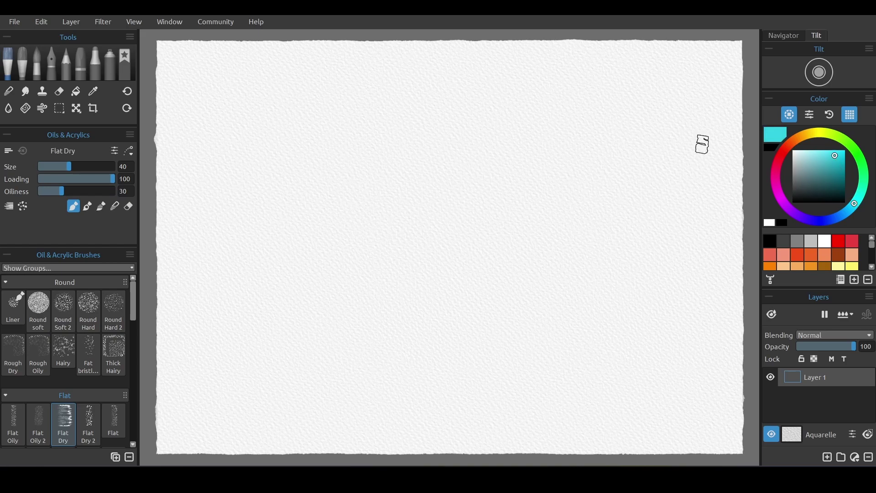
pyautogui.moveTo(170, 50)
pyautogui.mouseDown()
pyautogui.moveTo(193, 51)
pyautogui.moveTo(156, 65)
pyautogui.moveTo(218, 87)
pyautogui.mouseUp()
pyautogui.moveTo(367, 134); pyautogui.dragTo(447, 131)
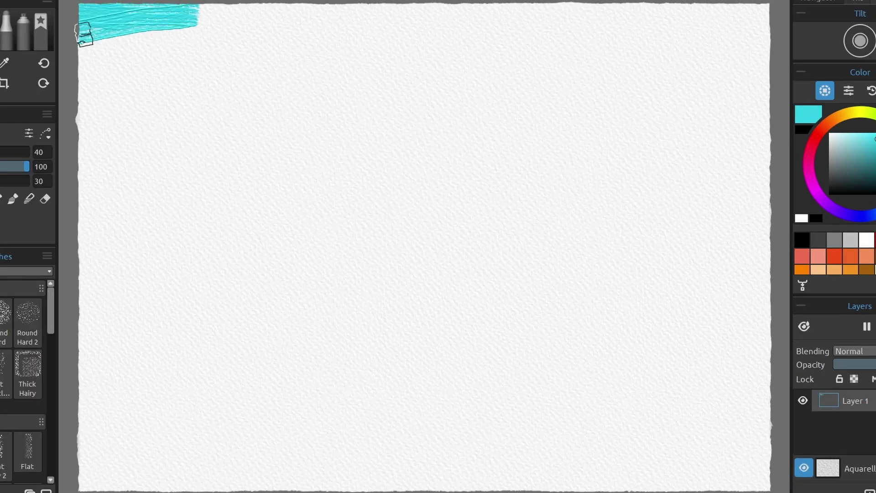
pyautogui.moveTo(510, 118); pyautogui.dragTo(614, 137)
pyautogui.moveTo(609, 174); pyautogui.dragTo(716, 146)
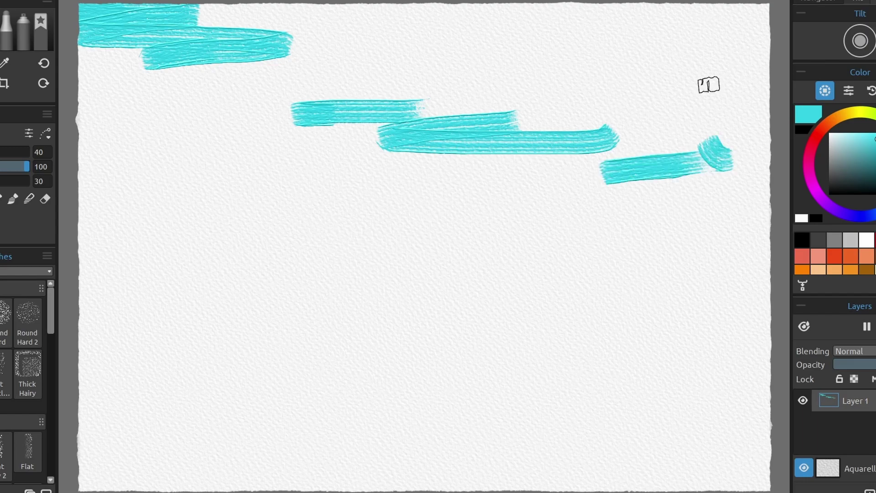
pyautogui.moveTo(616, 68); pyautogui.dragTo(700, 32)
pyautogui.click(839, 180)
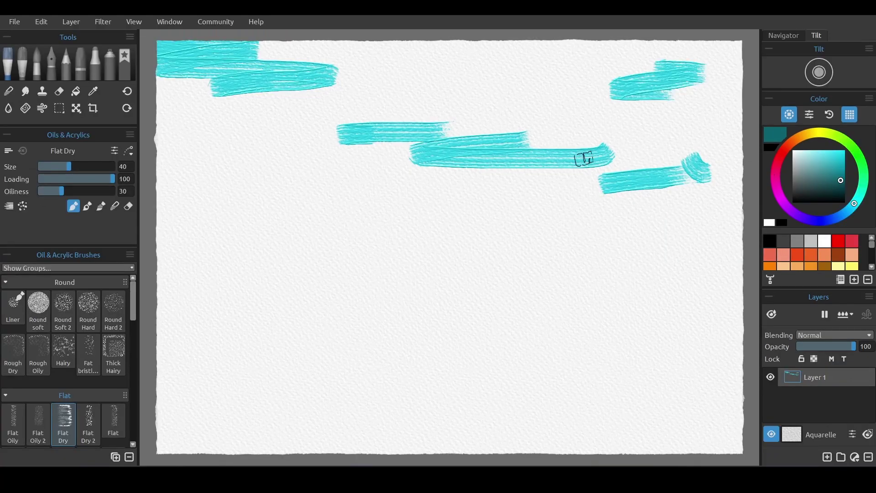
pyautogui.moveTo(328, 123)
pyautogui.mouseDown()
pyautogui.moveTo(144, 89)
pyautogui.moveTo(165, 126)
pyautogui.moveTo(270, 153)
pyautogui.moveTo(348, 191)
pyautogui.moveTo(433, 196)
pyautogui.moveTo(390, 145)
pyautogui.moveTo(474, 173)
pyautogui.moveTo(545, 194)
pyautogui.mouseUp()
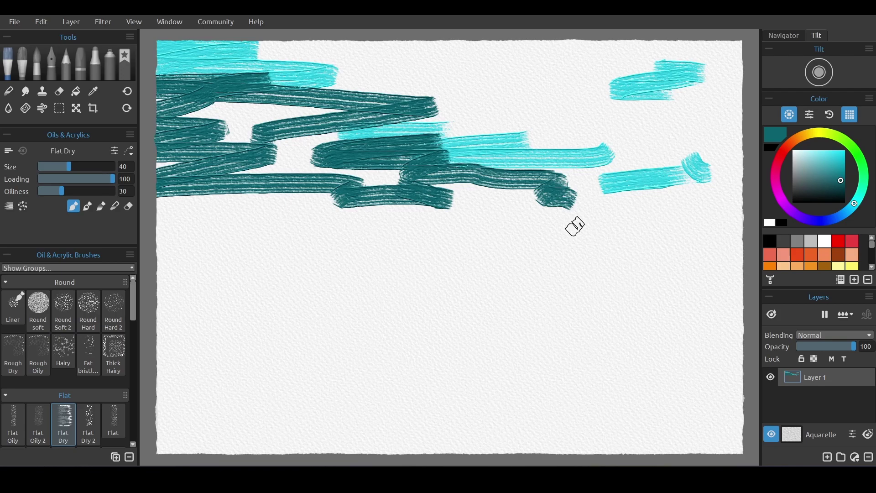
# Step: Undo all the cyan and teal test strokes until the canvas is blank
pyautogui.hotkey('ctrl', 'z')
pyautogui.hotkey('ctrl', 'z')
pyautogui.hotkey('ctrl', 'z')
pyautogui.hotkey('ctrl', 'z')
pyautogui.hotkey('ctrl', 'z')
pyautogui.hotkey('ctrl', 'z')
pyautogui.hotkey('ctrl', 'z')
pyautogui.hotkey('ctrl', 'z')
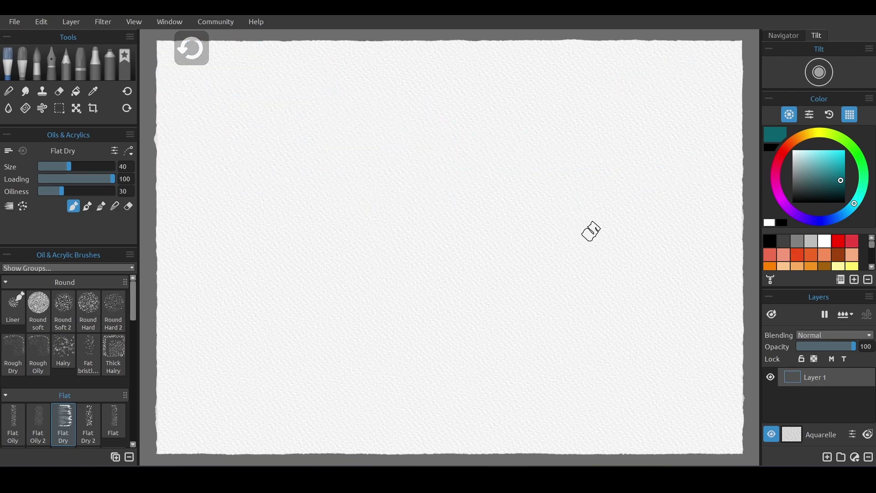
# Step: Paint broken teal texture across the upper half of the canvas with the Express Oils Paper brush
pyautogui.click(27, 64)
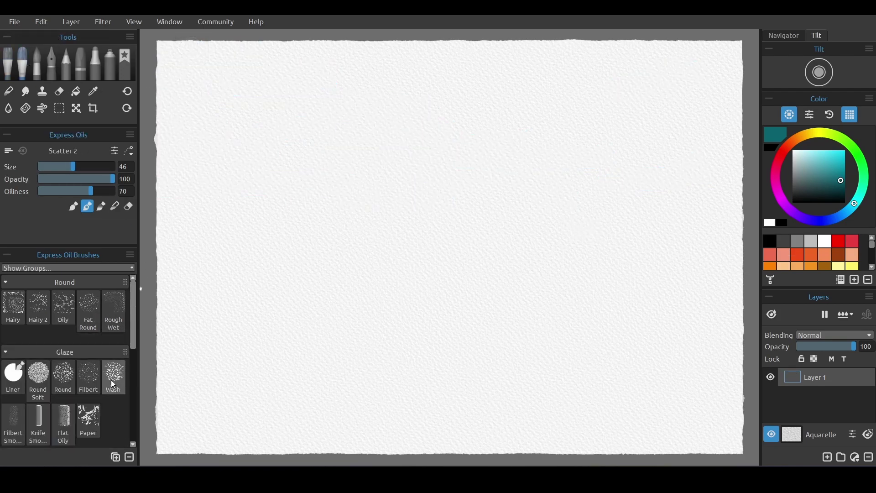
pyautogui.scroll(-1, 97, 402)
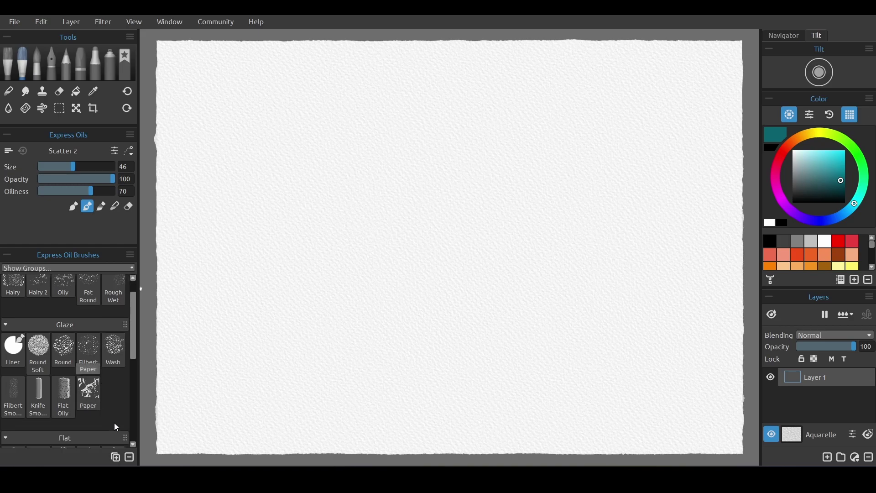
pyautogui.click(89, 392)
pyautogui.click(841, 176)
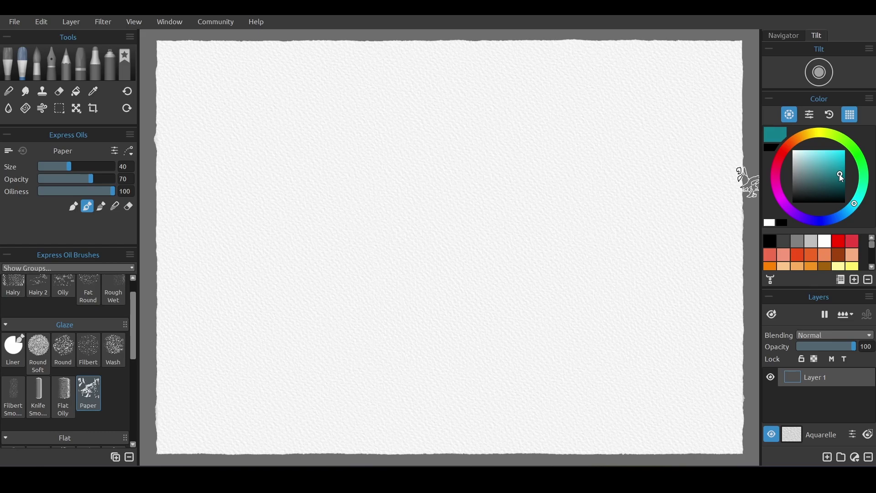
pyautogui.moveTo(308, 70)
pyautogui.mouseDown()
pyautogui.moveTo(209, 64)
pyautogui.moveTo(174, 87)
pyautogui.mouseUp()
pyautogui.moveTo(174, 146); pyautogui.dragTo(717, 141)
pyautogui.moveTo(620, 105)
pyautogui.mouseDown()
pyautogui.moveTo(661, 69)
pyautogui.moveTo(625, 102)
pyautogui.moveTo(593, 194)
pyautogui.moveTo(178, 210)
pyautogui.mouseUp()
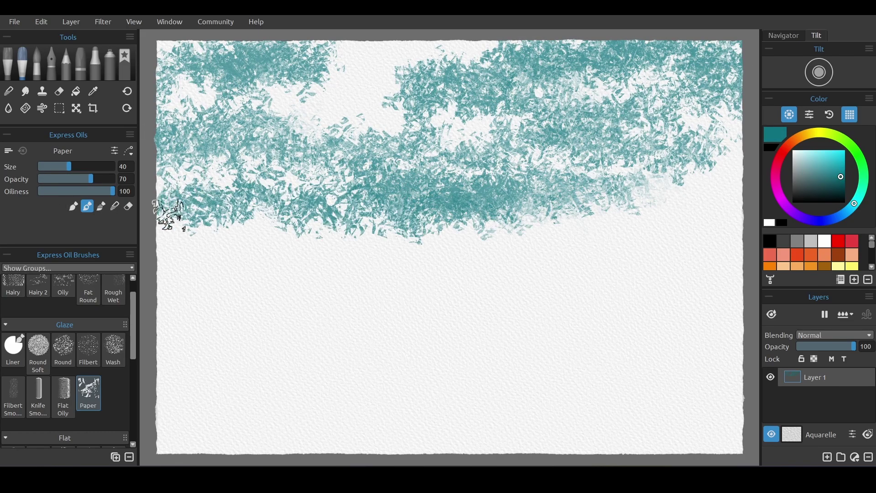
pyautogui.moveTo(607, 237)
pyautogui.mouseDown()
pyautogui.moveTo(705, 233)
pyautogui.moveTo(248, 240)
pyautogui.moveTo(745, 243)
pyautogui.mouseUp()
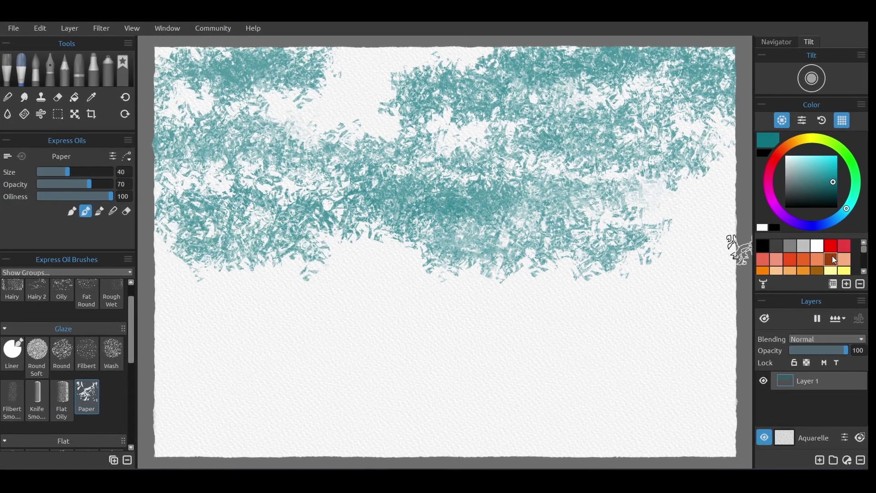
# Step: Layer bright cyan and then pale cyan over the teal sky, extending a pale band beneath it
pyautogui.click(835, 160)
pyautogui.moveTo(383, 114)
pyautogui.mouseDown()
pyautogui.moveTo(337, 74)
pyautogui.moveTo(188, 127)
pyautogui.moveTo(182, 219)
pyautogui.moveTo(351, 245)
pyautogui.moveTo(716, 234)
pyautogui.moveTo(664, 209)
pyautogui.moveTo(587, 137)
pyautogui.moveTo(612, 88)
pyautogui.moveTo(254, 72)
pyautogui.moveTo(226, 59)
pyautogui.moveTo(501, 43)
pyautogui.moveTo(315, 153)
pyautogui.moveTo(626, 184)
pyautogui.moveTo(669, 176)
pyautogui.mouseUp()
pyautogui.click(816, 156)
pyautogui.moveTo(250, 94)
pyautogui.mouseDown()
pyautogui.moveTo(371, 132)
pyautogui.moveTo(215, 171)
pyautogui.moveTo(220, 242)
pyautogui.moveTo(262, 283)
pyautogui.mouseUp()
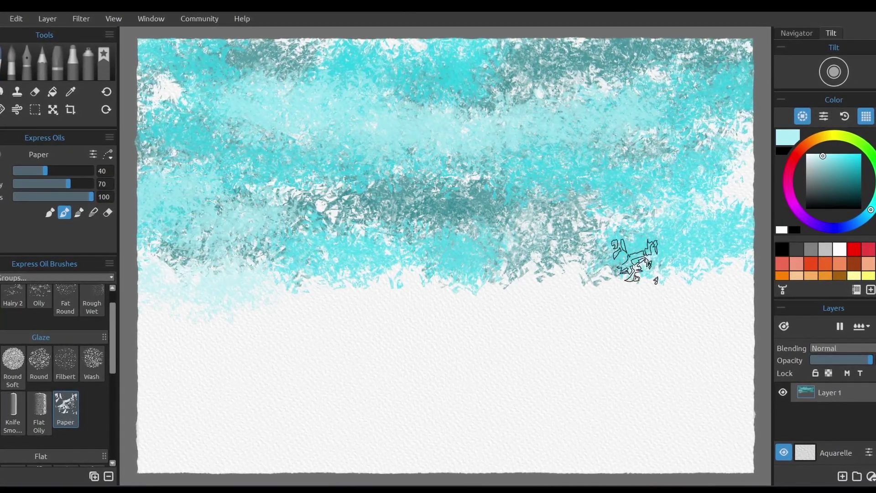
pyautogui.moveTo(643, 256); pyautogui.dragTo(759, 273)
pyautogui.moveTo(706, 186); pyautogui.dragTo(751, 117)
pyautogui.moveTo(746, 52)
pyautogui.mouseDown()
pyautogui.moveTo(682, 48)
pyautogui.moveTo(543, 65)
pyautogui.moveTo(303, 33)
pyautogui.moveTo(166, 97)
pyautogui.mouseUp()
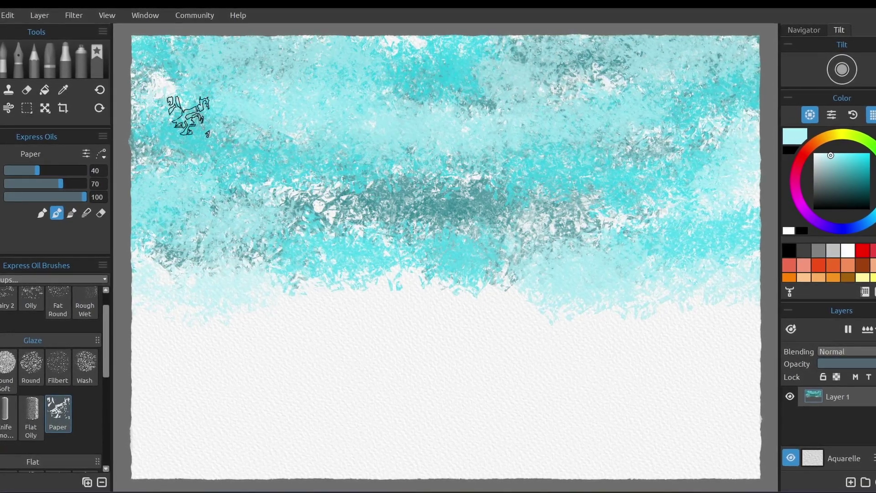
pyautogui.moveTo(270, 289)
pyautogui.mouseDown()
pyautogui.moveTo(476, 269)
pyautogui.moveTo(575, 319)
pyautogui.moveTo(434, 303)
pyautogui.moveTo(605, 298)
pyautogui.mouseUp()
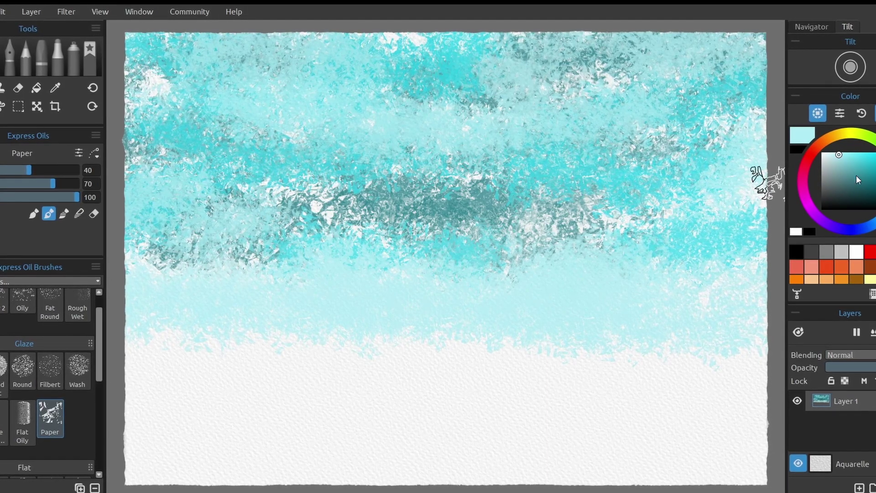
# Step: Fill the lower half with horizontal teal bands that darken to near-black at the canvas bottom
pyautogui.click(839, 173)
pyautogui.moveTo(196, 246)
pyautogui.mouseDown()
pyautogui.moveTo(132, 283)
pyautogui.moveTo(144, 332)
pyautogui.moveTo(771, 319)
pyautogui.moveTo(724, 352)
pyautogui.moveTo(156, 357)
pyautogui.moveTo(775, 358)
pyautogui.moveTo(457, 386)
pyautogui.moveTo(121, 382)
pyautogui.moveTo(796, 385)
pyautogui.moveTo(121, 396)
pyautogui.moveTo(479, 385)
pyautogui.moveTo(776, 393)
pyautogui.mouseUp()
pyautogui.click(875, 193)
pyautogui.moveTo(723, 447)
pyautogui.mouseDown()
pyautogui.moveTo(94, 431)
pyautogui.moveTo(465, 440)
pyautogui.moveTo(771, 431)
pyautogui.moveTo(273, 439)
pyautogui.mouseUp()
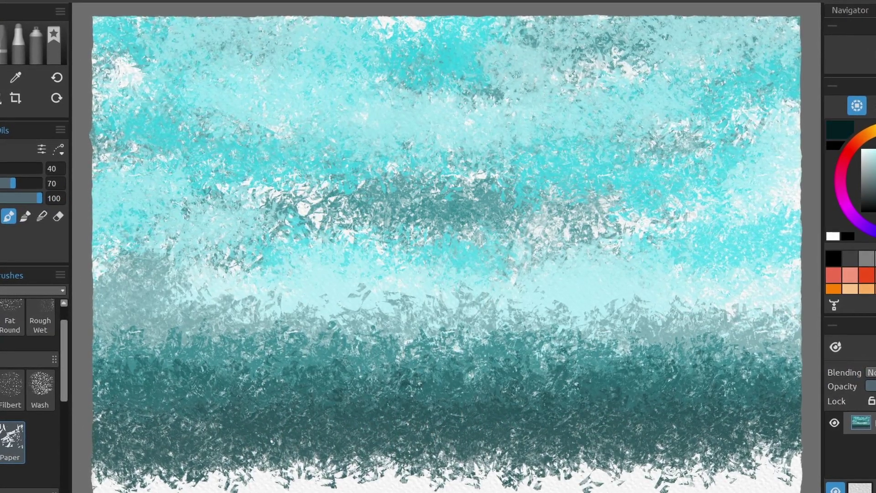
pyautogui.moveTo(636, 443); pyautogui.dragTo(431, 472)
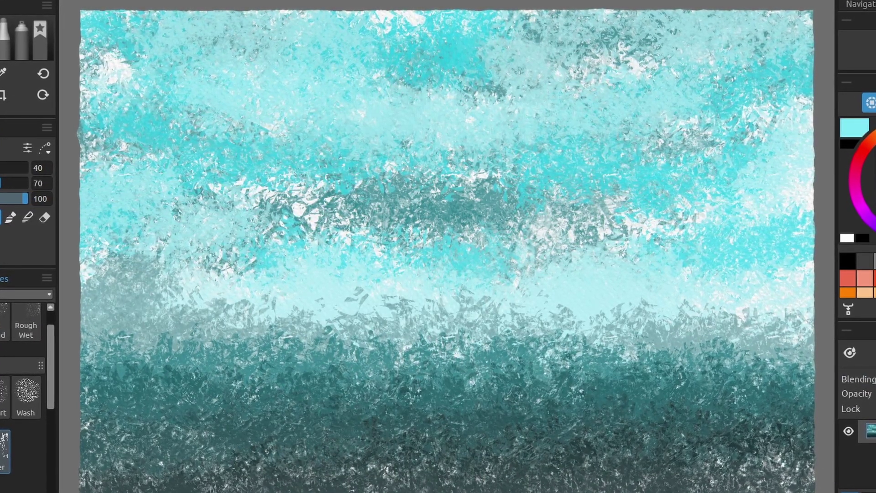
# Step: Add more cyan and pale strokes to the sky, and blend the whole background with the brush's blending mode
pyautogui.moveTo(520, 148)
pyautogui.mouseDown()
pyautogui.moveTo(461, 150)
pyautogui.moveTo(350, 105)
pyautogui.moveTo(711, 151)
pyautogui.mouseUp()
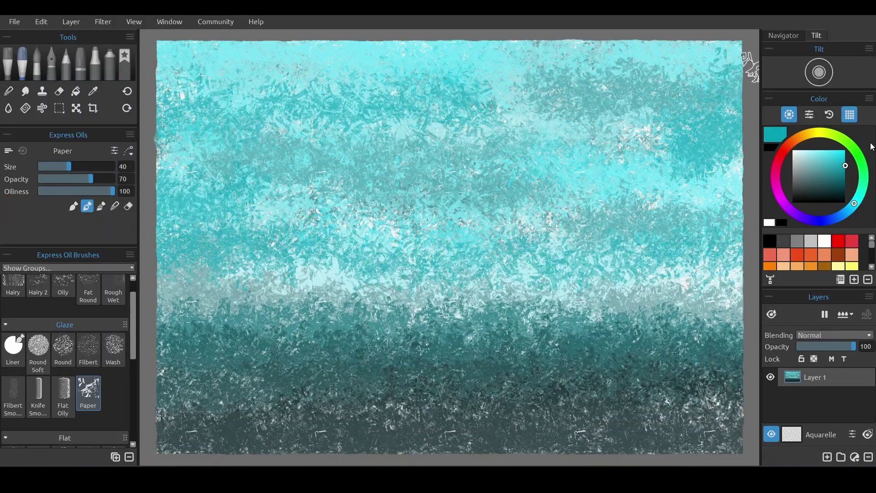
pyautogui.click(796, 151)
pyautogui.moveTo(178, 57)
pyautogui.mouseDown()
pyautogui.moveTo(280, 189)
pyautogui.moveTo(229, 118)
pyautogui.mouseUp()
pyautogui.click(115, 206)
pyautogui.moveTo(295, 40)
pyautogui.mouseDown()
pyautogui.moveTo(274, 174)
pyautogui.moveTo(460, 162)
pyautogui.moveTo(665, 186)
pyautogui.moveTo(136, 306)
pyautogui.moveTo(146, 413)
pyautogui.moveTo(645, 292)
pyautogui.moveTo(258, 288)
pyautogui.moveTo(191, 356)
pyautogui.mouseUp()
# Step: Paint white cloud shapes in the sky with the Grunge brush in painting mode
pyautogui.click(87, 205)
pyautogui.click(824, 240)
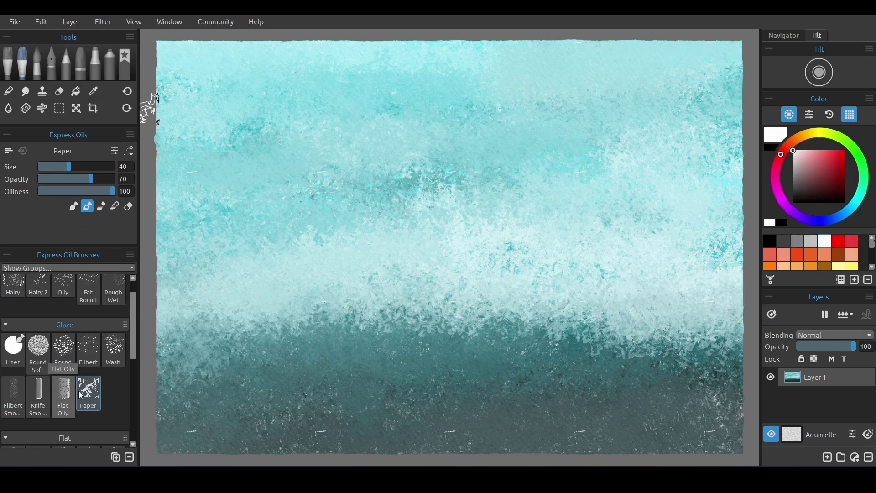
pyautogui.scroll(-5, 67, 388)
pyautogui.click(13, 367)
pyautogui.moveTo(192, 120); pyautogui.dragTo(331, 89)
pyautogui.moveTo(242, 110)
pyautogui.mouseDown()
pyautogui.moveTo(236, 142)
pyautogui.moveTo(659, 150)
pyautogui.moveTo(351, 248)
pyautogui.moveTo(258, 262)
pyautogui.moveTo(422, 268)
pyautogui.mouseUp()
# Step: Shade the undersides of the three clouds with medium grey and then light grey strokes
pyautogui.click(802, 243)
pyautogui.moveTo(452, 161)
pyautogui.mouseDown()
pyautogui.moveTo(538, 172)
pyautogui.moveTo(717, 152)
pyautogui.mouseUp()
pyautogui.moveTo(384, 164); pyautogui.dragTo(149, 229)
pyautogui.click(810, 241)
pyautogui.moveTo(459, 149); pyautogui.dragTo(722, 152)
pyautogui.moveTo(339, 150); pyautogui.dragTo(165, 222)
pyautogui.moveTo(292, 251); pyautogui.dragTo(425, 254)
# Step: Repaint the upper parts of the three clouds in white above the grey shading
pyautogui.click(824, 241)
pyautogui.moveTo(516, 130)
pyautogui.mouseDown()
pyautogui.moveTo(608, 82)
pyautogui.moveTo(707, 144)
pyautogui.mouseUp()
pyautogui.moveTo(329, 129); pyautogui.dragTo(207, 144)
pyautogui.moveTo(332, 236); pyautogui.dragTo(431, 226)
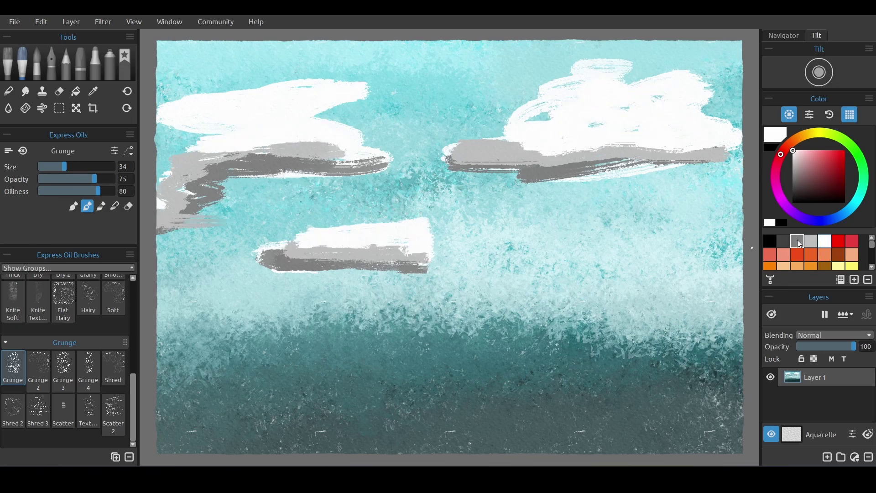
# Step: Paint dark grey edges beneath the clouds and a black ground strip along the canvas bottom
pyautogui.click(784, 241)
pyautogui.moveTo(260, 262); pyautogui.dragTo(418, 277)
pyautogui.moveTo(372, 167); pyautogui.dragTo(205, 194)
pyautogui.moveTo(201, 235); pyautogui.dragTo(157, 238)
pyautogui.moveTo(451, 171)
pyautogui.mouseDown()
pyautogui.moveTo(647, 168)
pyautogui.moveTo(743, 158)
pyautogui.mouseUp()
pyautogui.moveTo(158, 449); pyautogui.dragTo(742, 444)
pyautogui.moveTo(327, 446)
pyautogui.mouseDown()
pyautogui.moveTo(545, 428)
pyautogui.moveTo(639, 435)
pyautogui.mouseUp()
# Step: Blend the left cloud's white and grey areas with the Paper brush in blending mode
pyautogui.scroll(10, 72, 410)
pyautogui.click(88, 392)
pyautogui.click(114, 208)
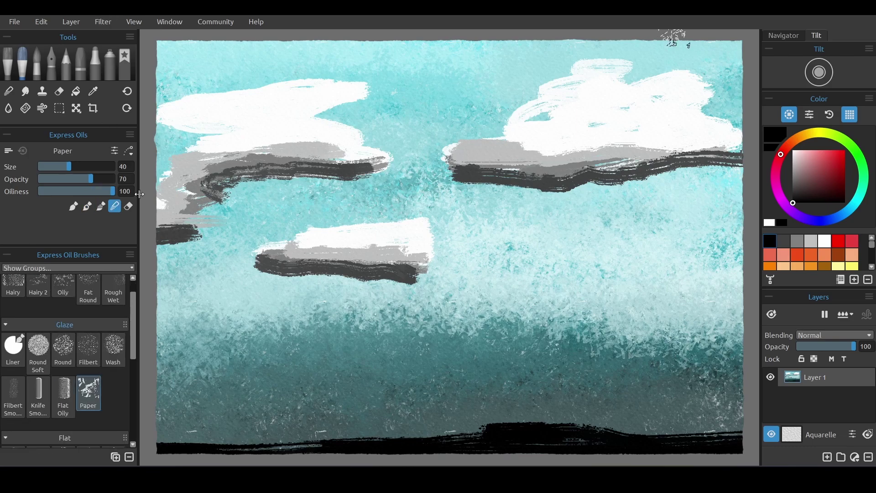
pyautogui.moveTo(191, 87); pyautogui.dragTo(217, 137)
pyautogui.moveTo(216, 137); pyautogui.dragTo(292, 162)
pyautogui.moveTo(219, 187); pyautogui.dragTo(176, 237)
pyautogui.moveTo(215, 142); pyautogui.dragTo(356, 160)
# Step: Soften the left cloud's edges and dark underside using a smaller blending brush
pyautogui.moveTo(68, 166); pyautogui.dragTo(54, 166)
pyautogui.moveTo(192, 228); pyautogui.dragTo(166, 254)
pyautogui.moveTo(205, 219)
pyautogui.mouseDown()
pyautogui.moveTo(235, 192)
pyautogui.moveTo(365, 162)
pyautogui.mouseUp()
pyautogui.moveTo(278, 128)
pyautogui.mouseDown()
pyautogui.moveTo(172, 113)
pyautogui.moveTo(319, 80)
pyautogui.mouseUp()
pyautogui.moveTo(320, 80); pyautogui.dragTo(365, 101)
pyautogui.moveTo(328, 151); pyautogui.dragTo(177, 151)
pyautogui.moveTo(319, 152); pyautogui.dragTo(157, 212)
# Step: Blend the shading of the small middle cloud and the large right cloud
pyautogui.moveTo(265, 258)
pyautogui.mouseDown()
pyautogui.moveTo(411, 273)
pyautogui.moveTo(424, 242)
pyautogui.mouseUp()
pyautogui.moveTo(424, 242); pyautogui.dragTo(294, 249)
pyautogui.moveTo(465, 174); pyautogui.dragTo(639, 169)
pyautogui.moveTo(639, 169)
pyautogui.mouseDown()
pyautogui.moveTo(466, 157)
pyautogui.moveTo(671, 161)
pyautogui.moveTo(555, 145)
pyautogui.moveTo(585, 78)
pyautogui.mouseUp()
pyautogui.moveTo(620, 116)
pyautogui.mouseDown()
pyautogui.moveTo(391, 235)
pyautogui.moveTo(274, 260)
pyautogui.moveTo(457, 169)
pyautogui.moveTo(562, 190)
pyautogui.mouseUp()
# Step: Blend the black ground strip up into the dark teal with brush size 42
pyautogui.moveTo(525, 428); pyautogui.dragTo(245, 443)
pyautogui.click(70, 166)
pyautogui.moveTo(477, 413)
pyautogui.mouseDown()
pyautogui.moveTo(681, 442)
pyautogui.moveTo(647, 451)
pyautogui.mouseUp()
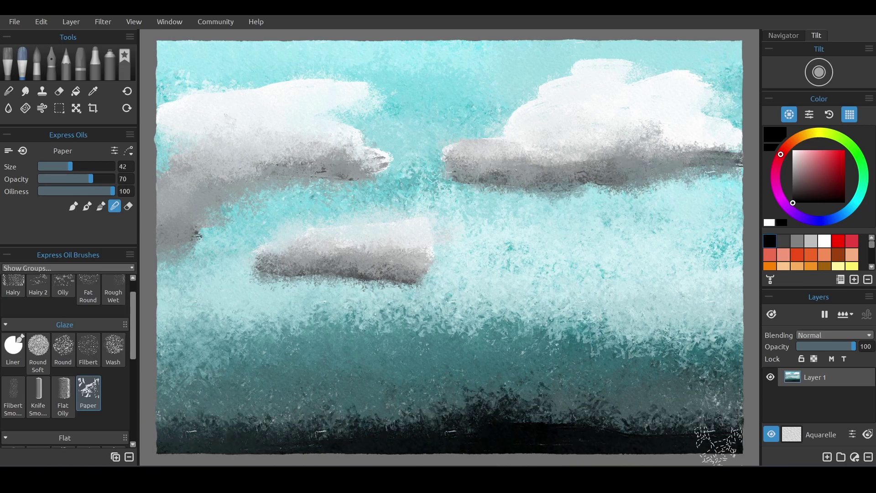
# Step: Choose the Grunge 4 brush and try a diagonal stroke across the lower left area
pyautogui.scroll(-5, 58, 431)
pyautogui.click(88, 371)
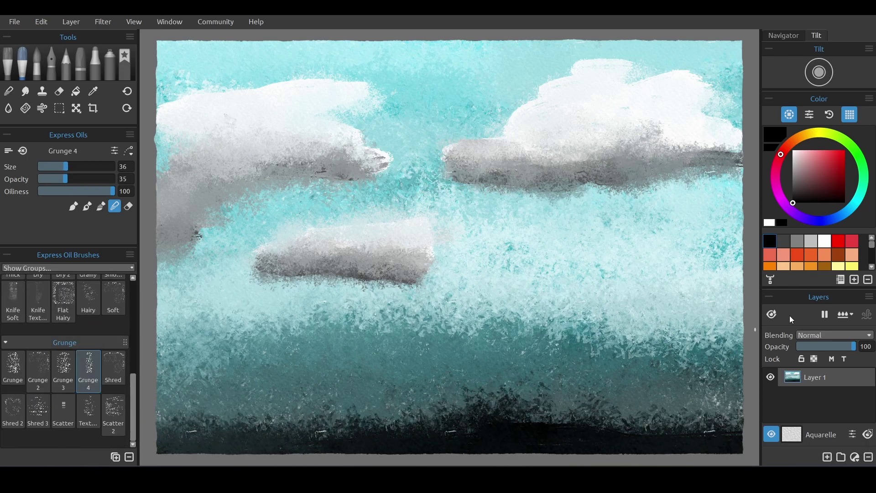
pyautogui.hotkey('ctrl', 'z')
pyautogui.moveTo(327, 345); pyautogui.dragTo(187, 420)
pyautogui.hotkey('ctrl', 'z')
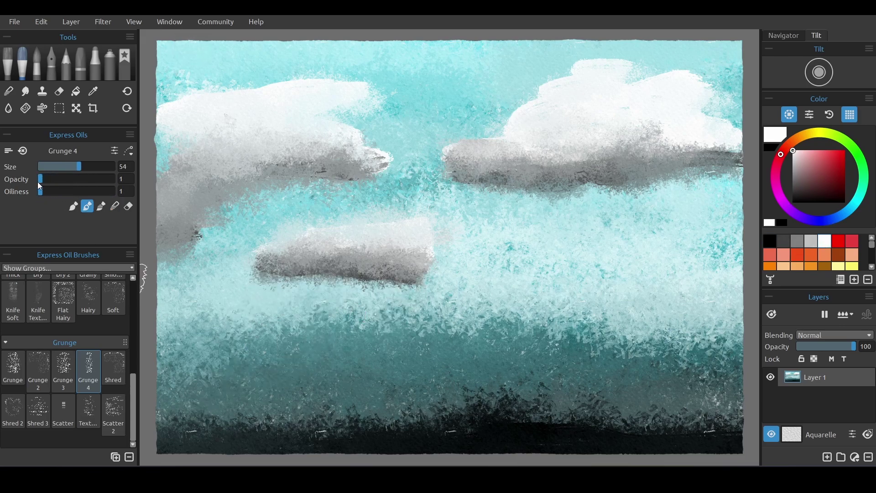
# Step: Smear diagonal rain streaks beneath the clouds using Grunge 4 at size 54, opacity 1 and oiliness 1
pyautogui.moveTo(360, 313)
pyautogui.mouseDown()
pyautogui.moveTo(200, 379)
pyautogui.moveTo(219, 388)
pyautogui.mouseUp()
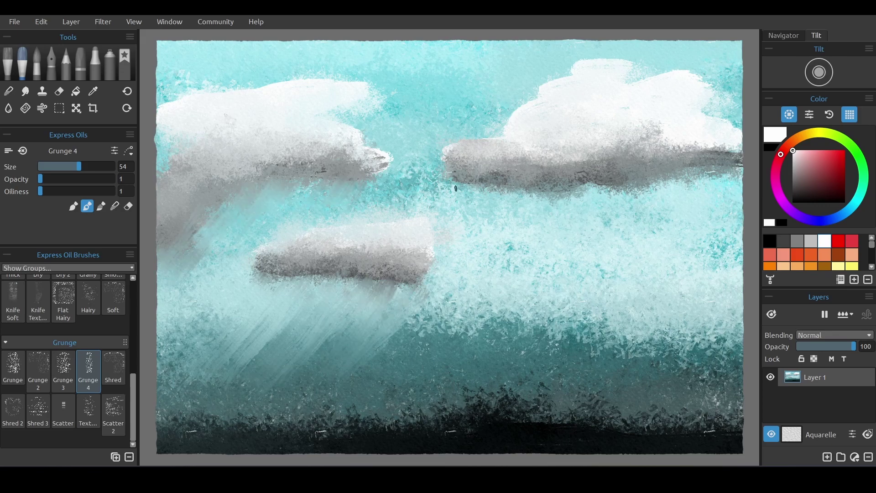
pyautogui.moveTo(500, 180); pyautogui.dragTo(456, 206)
pyautogui.moveTo(574, 182); pyautogui.dragTo(527, 224)
pyautogui.moveTo(662, 176); pyautogui.dragTo(607, 225)
pyautogui.moveTo(735, 171)
pyautogui.mouseDown()
pyautogui.moveTo(688, 229)
pyautogui.moveTo(639, 362)
pyautogui.mouseUp()
pyautogui.moveTo(607, 310); pyautogui.dragTo(522, 349)
pyautogui.moveTo(543, 299); pyautogui.dragTo(483, 362)
pyautogui.moveTo(573, 319); pyautogui.dragTo(522, 375)
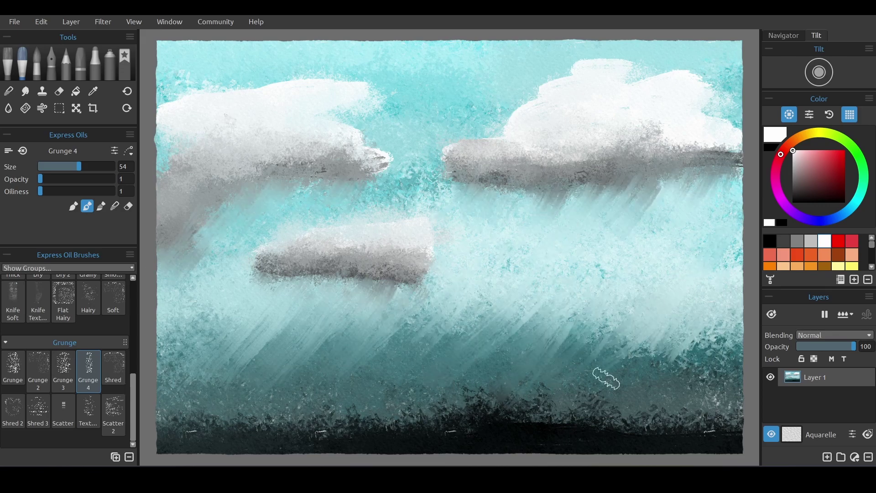
# Step: Extend the diagonal smeared streaks across the whole dark lower part of the canvas
pyautogui.moveTo(730, 323); pyautogui.dragTo(663, 385)
pyautogui.moveTo(740, 411); pyautogui.dragTo(675, 454)
pyautogui.moveTo(460, 405); pyautogui.dragTo(378, 454)
pyautogui.moveTo(329, 407); pyautogui.dragTo(264, 454)
pyautogui.moveTo(204, 313); pyautogui.dragTo(158, 365)
pyautogui.moveTo(232, 385); pyautogui.dragTo(160, 452)
pyautogui.moveTo(328, 405); pyautogui.dragTo(255, 453)
pyautogui.moveTo(411, 378)
pyautogui.mouseDown()
pyautogui.moveTo(345, 454)
pyautogui.moveTo(553, 407)
pyautogui.moveTo(748, 418)
pyautogui.mouseUp()
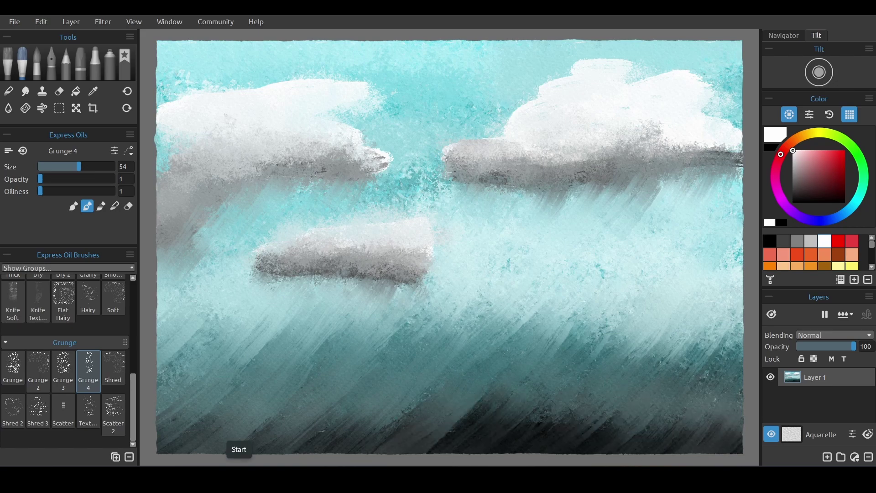
# Step: Paint a straight horizontal band across the lower canvas in orange and cover it with dark blue as the sea
pyautogui.scroll(-2, 820, 258)
pyautogui.click(811, 240)
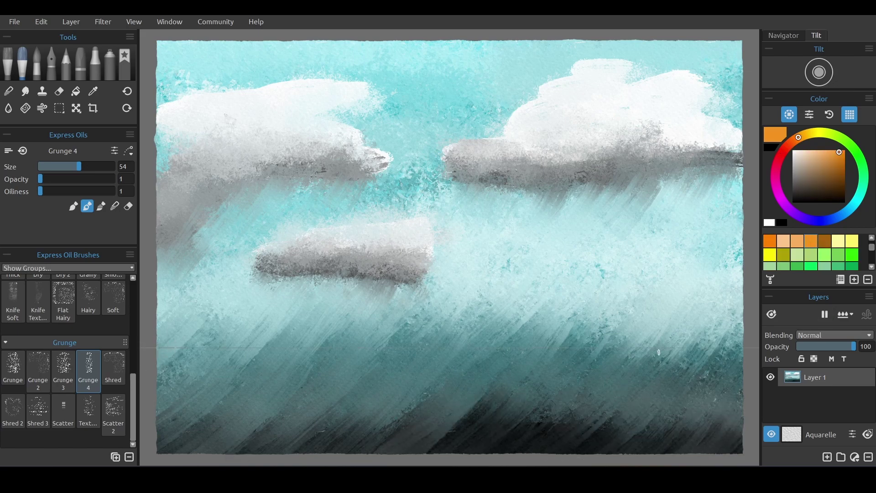
pyautogui.moveTo(743, 348); pyautogui.dragTo(146, 345)
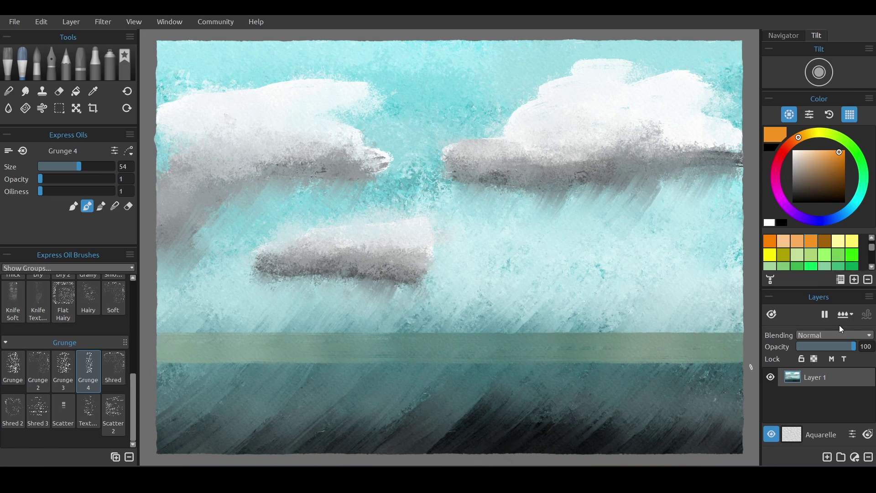
pyautogui.moveTo(155, 348); pyautogui.dragTo(407, 343)
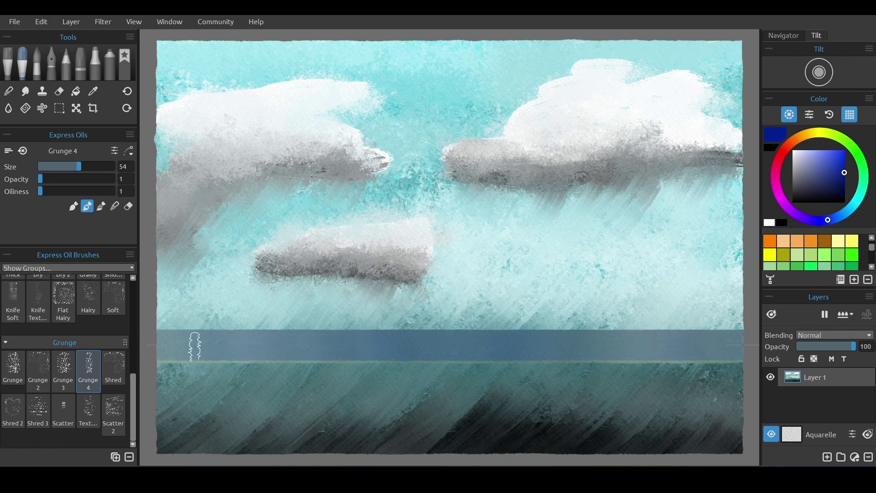
# Step: Paint a brown ground band below the sea with the Knife Dry brush at size 58
pyautogui.click(824, 240)
pyautogui.scroll(2, 69, 365)
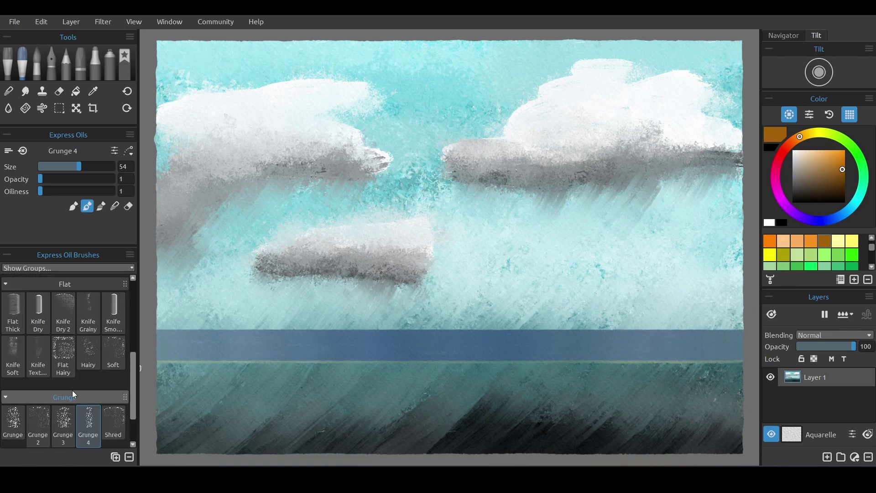
pyautogui.click(38, 314)
pyautogui.moveTo(56, 166); pyautogui.dragTo(83, 166)
pyautogui.moveTo(738, 396)
pyautogui.mouseDown()
pyautogui.moveTo(546, 405)
pyautogui.moveTo(289, 399)
pyautogui.moveTo(671, 446)
pyautogui.moveTo(217, 385)
pyautogui.mouseUp()
# Step: Add light peach bands along the canvas bottom and orange-brown and dark brown bands at the ground's upper edge
pyautogui.moveTo(160, 436)
pyautogui.mouseDown()
pyautogui.moveTo(738, 434)
pyautogui.moveTo(385, 463)
pyautogui.moveTo(256, 465)
pyautogui.mouseUp()
pyautogui.click(809, 151)
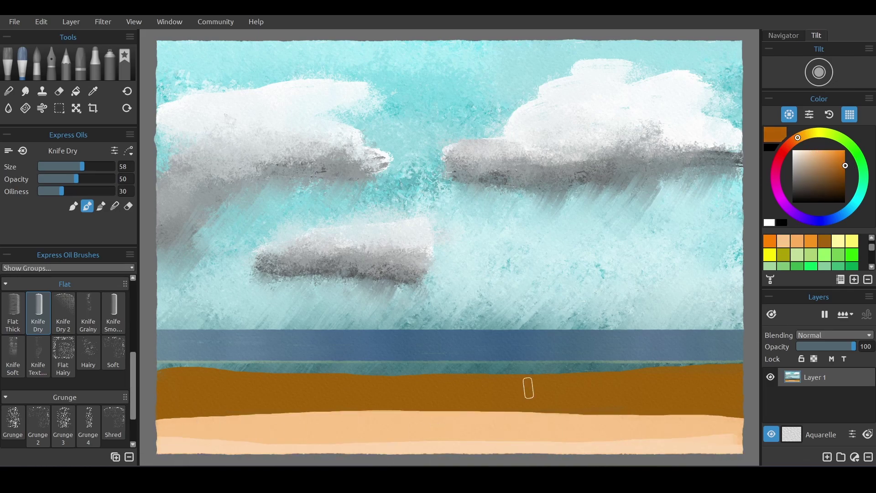
pyautogui.moveTo(740, 372); pyautogui.dragTo(267, 397)
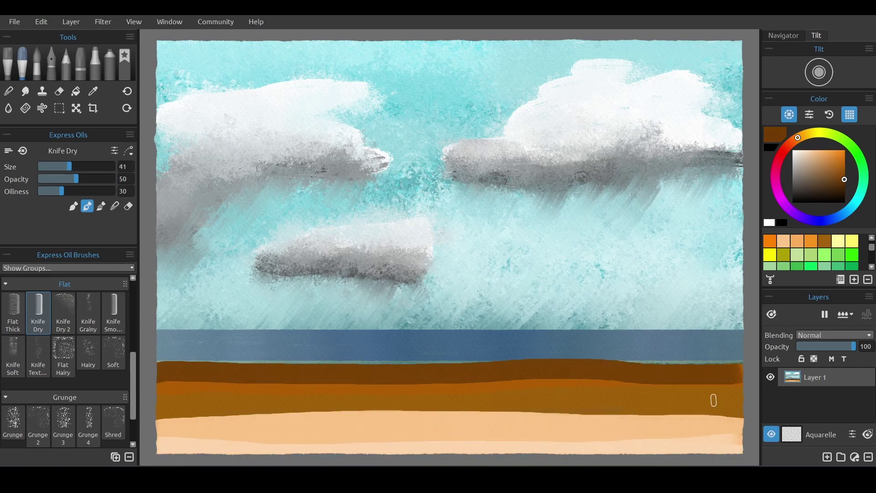
# Step: Blend the brown and peach ground bands into each other with Knife Dry strokes in blending mode
pyautogui.click(769, 223)
pyautogui.moveTo(183, 372)
pyautogui.mouseDown()
pyautogui.moveTo(183, 425)
pyautogui.moveTo(352, 401)
pyautogui.moveTo(288, 442)
pyautogui.moveTo(664, 417)
pyautogui.moveTo(631, 440)
pyautogui.moveTo(757, 437)
pyautogui.mouseUp()
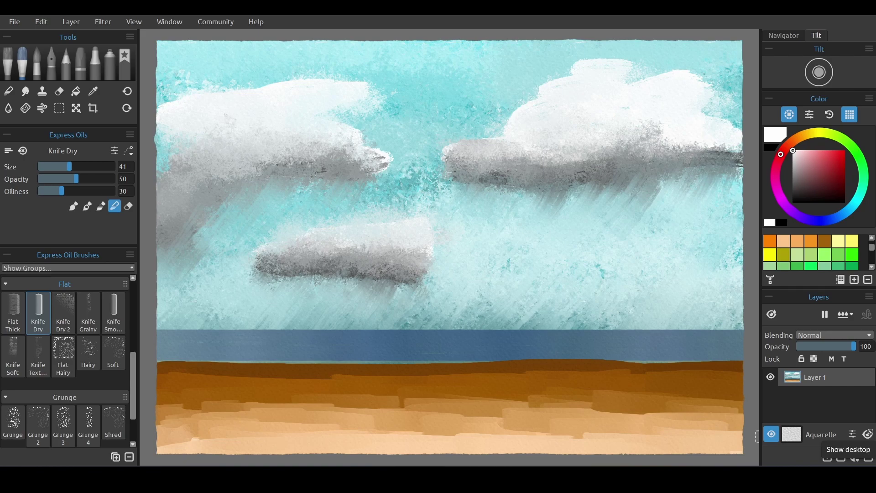
# Step: Try Paper brush strokes along the brown ground, undo them, and set the brush's opacity and oiliness to 10
pyautogui.scroll(3, 64, 365)
pyautogui.click(63, 381)
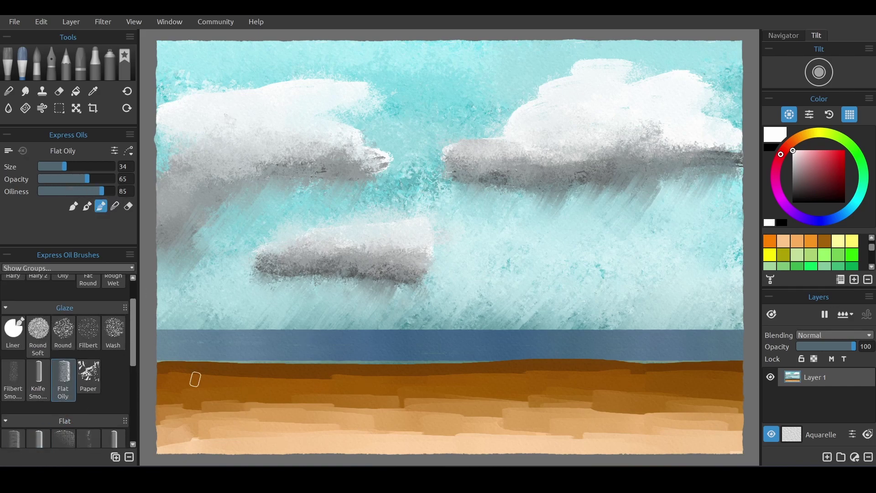
pyautogui.click(88, 376)
pyautogui.moveTo(164, 370); pyautogui.dragTo(214, 382)
pyautogui.moveTo(242, 380); pyautogui.dragTo(463, 378)
pyautogui.hotkey('ctrl', 'z')
pyautogui.hotkey('ctrl', 'z')
pyautogui.moveTo(90, 179); pyautogui.dragTo(39, 179)
pyautogui.moveTo(113, 191); pyautogui.dragTo(40, 191)
pyautogui.click(45, 195)
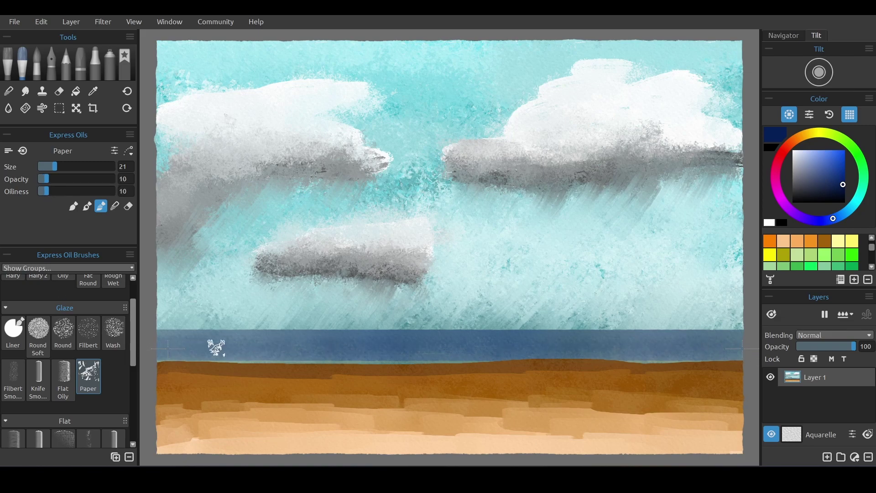
# Step: Paint a teal band over the sea and upper ground with the Wash brush at size 40, opacity 65 and oiliness 70
pyautogui.scroll(1, 89, 393)
pyautogui.click(113, 378)
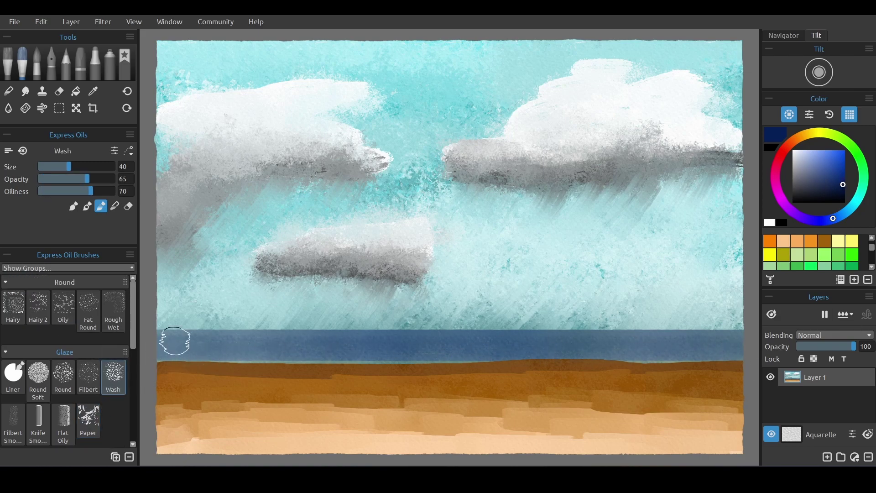
pyautogui.click(853, 204)
pyautogui.click(842, 173)
pyautogui.moveTo(250, 359)
pyautogui.mouseDown()
pyautogui.moveTo(601, 365)
pyautogui.moveTo(376, 389)
pyautogui.moveTo(759, 404)
pyautogui.mouseUp()
pyautogui.moveTo(200, 362); pyautogui.dragTo(730, 364)
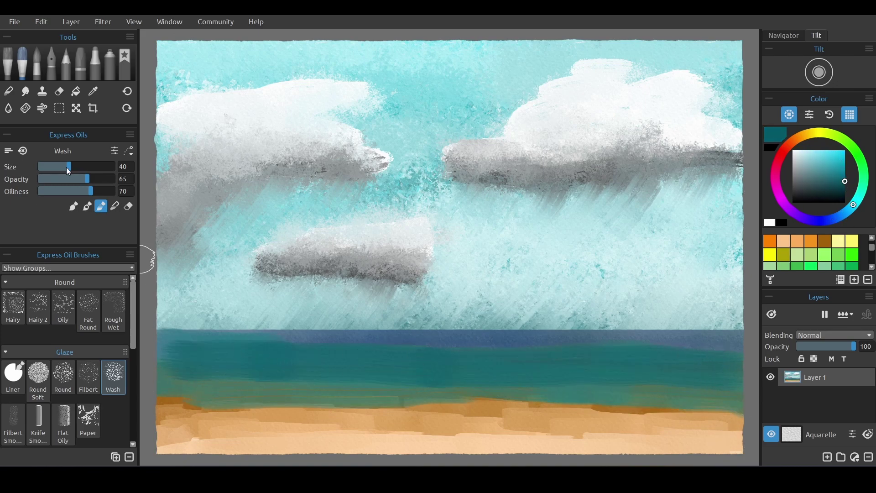
# Step: Paint a dark blue strip along the horizon with the Wash brush at size 20 and blend the shoreline into the sand
pyautogui.moveTo(252, 357); pyautogui.dragTo(755, 371)
pyautogui.moveTo(179, 336); pyautogui.dragTo(754, 340)
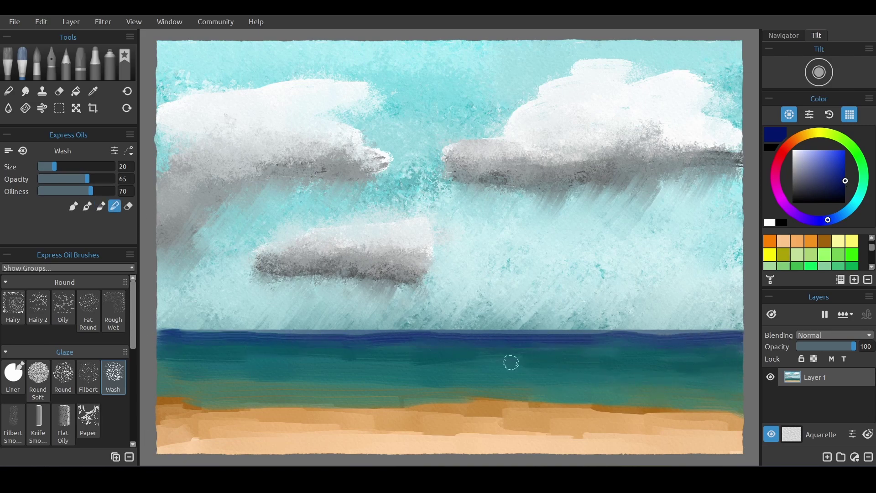
pyautogui.moveTo(474, 410)
pyautogui.mouseDown()
pyautogui.moveTo(239, 408)
pyautogui.moveTo(739, 418)
pyautogui.mouseUp()
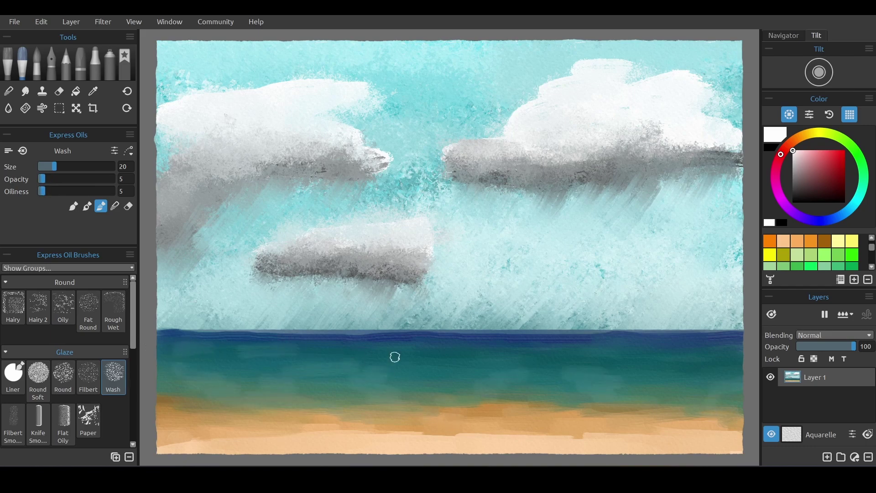
# Step: Draw thin white wavy lines across the sea as waves with the Filbert brush at size 7
pyautogui.click(88, 376)
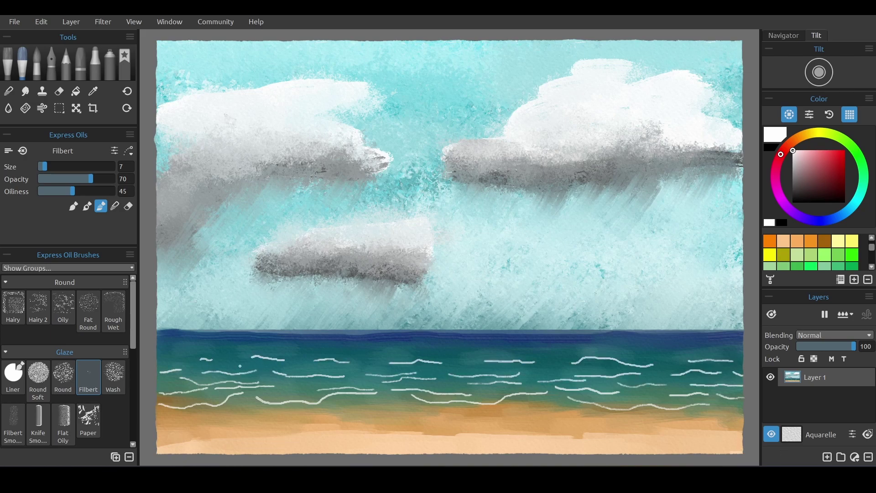
# Step: Try to soften the white wave lines with the Rough Wet and Paper brushes in blending mode
pyautogui.click(113, 308)
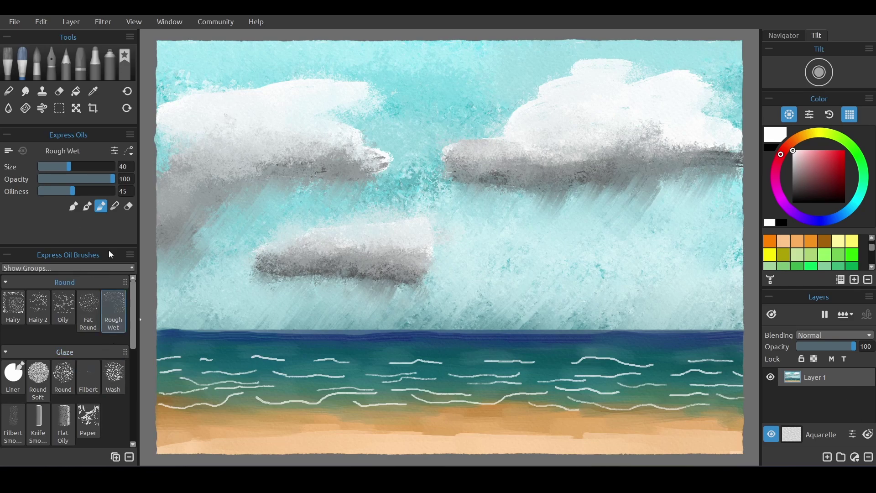
pyautogui.hotkey('ctrl', 'z')
pyautogui.hotkey('ctrl', 'z')
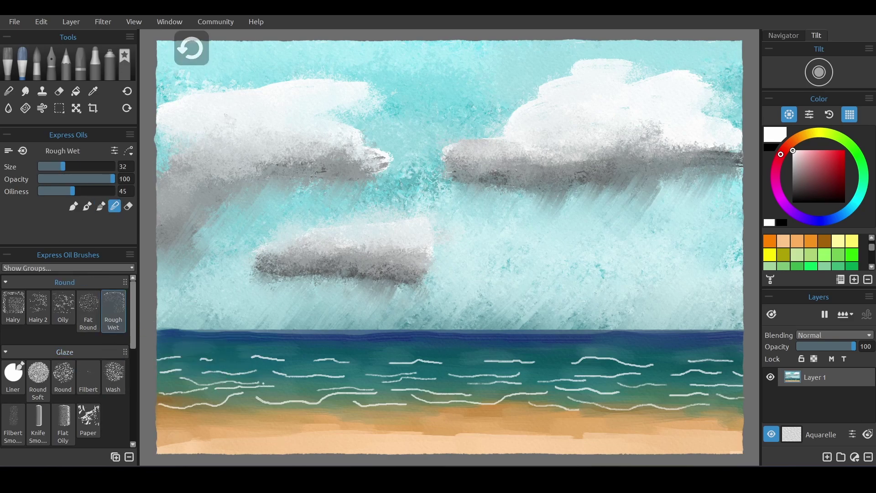
pyautogui.click(88, 424)
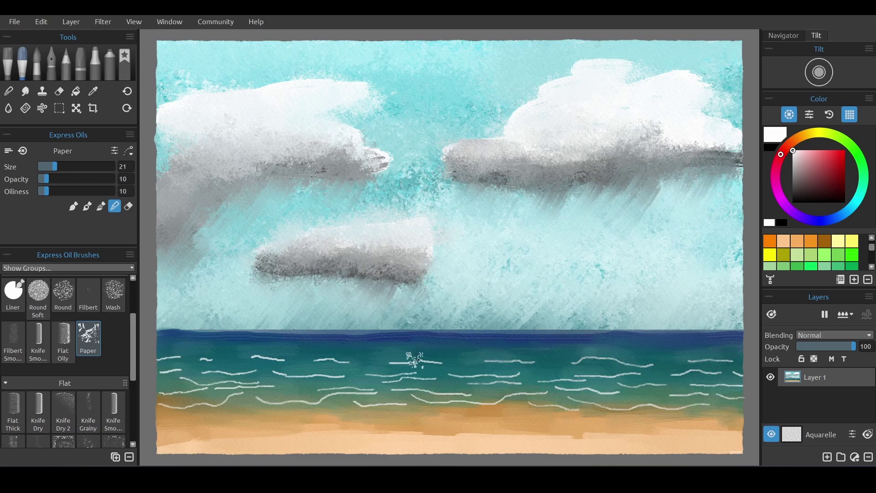
# Step: Paint diagonal grey and white rain streaks over the sea and beach with the Scatter brush at size 37, opacity 10 and oiliness 10
pyautogui.scroll(-3, 68, 365)
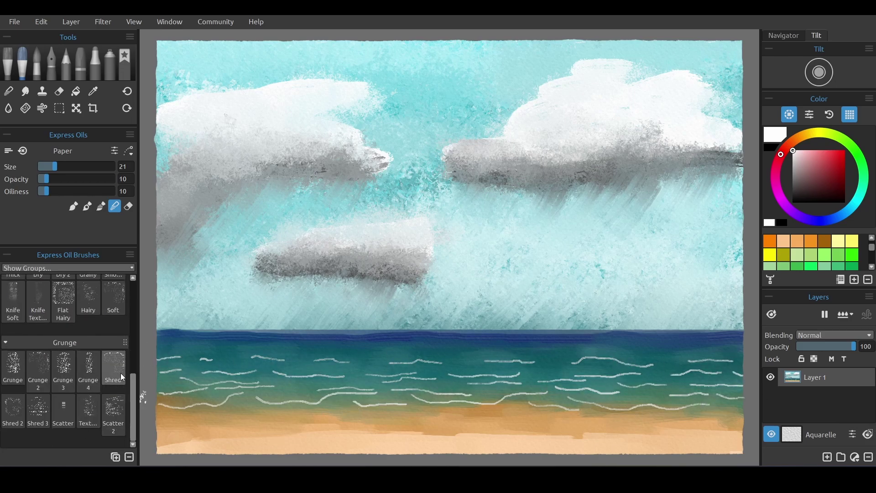
pyautogui.click(63, 410)
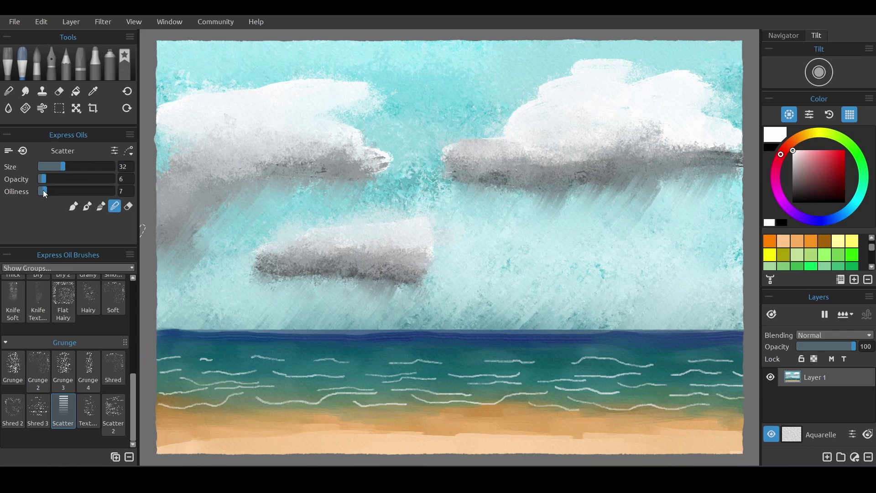
pyautogui.click(793, 175)
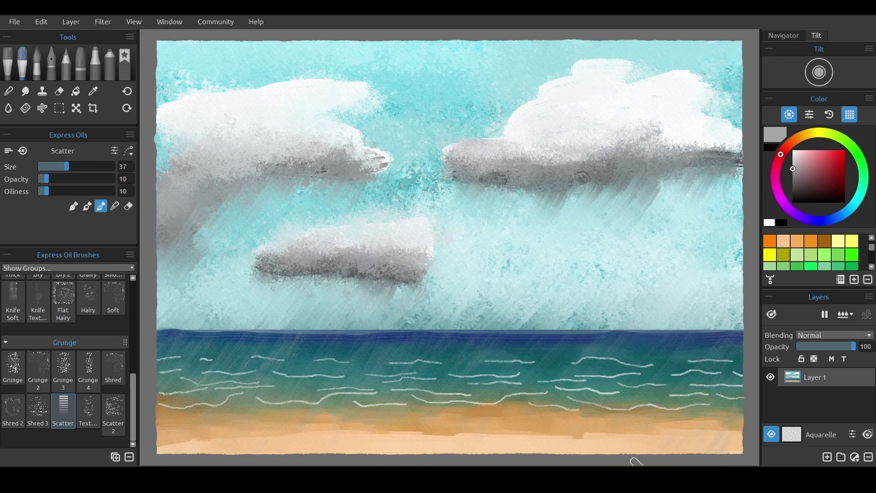
pyautogui.moveTo(461, 349); pyautogui.dragTo(430, 376)
pyautogui.moveTo(538, 332); pyautogui.dragTo(508, 370)
pyautogui.moveTo(649, 340); pyautogui.dragTo(632, 370)
pyautogui.moveTo(688, 332); pyautogui.dragTo(651, 372)
pyautogui.moveTo(443, 332); pyautogui.dragTo(405, 377)
pyautogui.moveTo(391, 331); pyautogui.dragTo(348, 378)
pyautogui.moveTo(259, 331); pyautogui.dragTo(226, 371)
pyautogui.moveTo(179, 331); pyautogui.dragTo(159, 367)
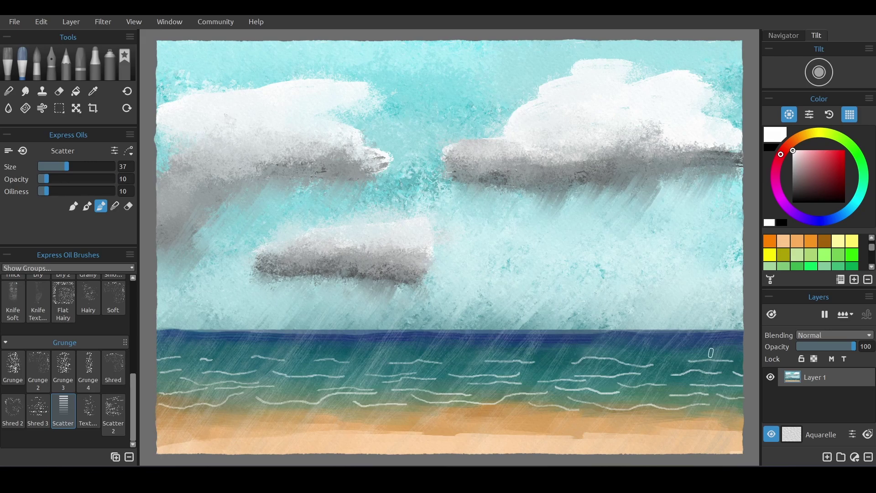
# Step: Paint a curved black palm trunk rising from the beach on the canvas's right side with the Flat Hairy brush
pyautogui.click(64, 303)
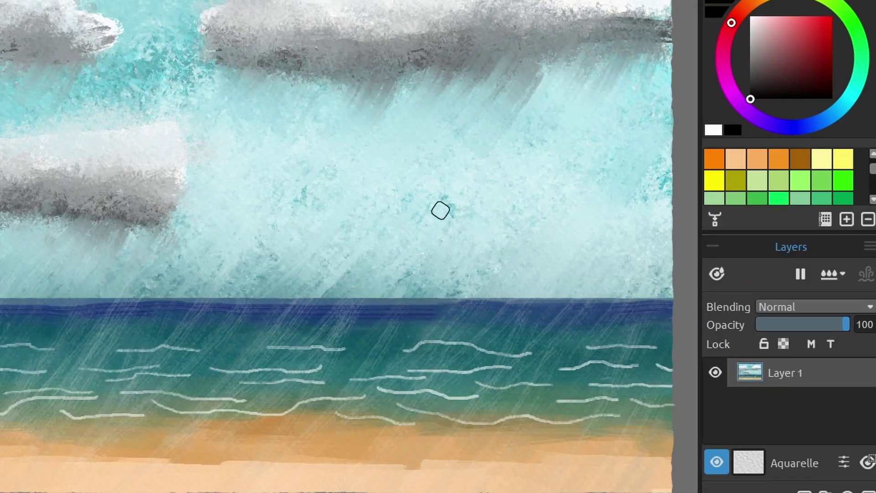
pyautogui.moveTo(424, 198); pyautogui.dragTo(544, 491)
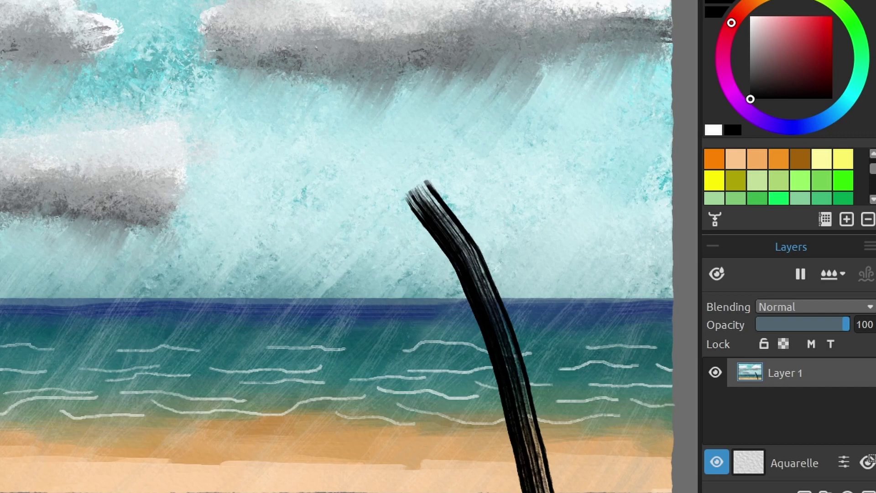
pyautogui.moveTo(432, 199)
pyautogui.mouseDown()
pyautogui.moveTo(512, 338)
pyautogui.moveTo(579, 486)
pyautogui.mouseUp()
pyautogui.moveTo(531, 390); pyautogui.dragTo(550, 491)
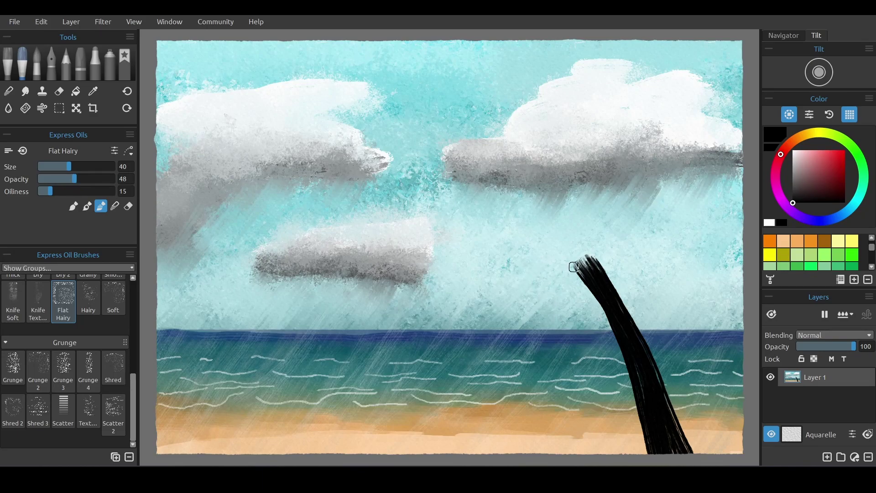
# Step: Block in curved palm fronds radiating from the trunk's top with Flat Hairy at size 40 and cover them in green
pyautogui.moveTo(574, 266); pyautogui.dragTo(509, 356)
pyautogui.moveTo(574, 261); pyautogui.dragTo(465, 274)
pyautogui.moveTo(575, 256)
pyautogui.mouseDown()
pyautogui.moveTo(704, 226)
pyautogui.moveTo(650, 178)
pyautogui.mouseUp()
pyautogui.scroll(-1, 852, 257)
pyautogui.click(852, 241)
pyautogui.moveTo(471, 274); pyautogui.dragTo(574, 250)
pyautogui.moveTo(508, 359)
pyautogui.mouseDown()
pyautogui.moveTo(516, 333)
pyautogui.moveTo(588, 271)
pyautogui.moveTo(648, 178)
pyautogui.mouseUp()
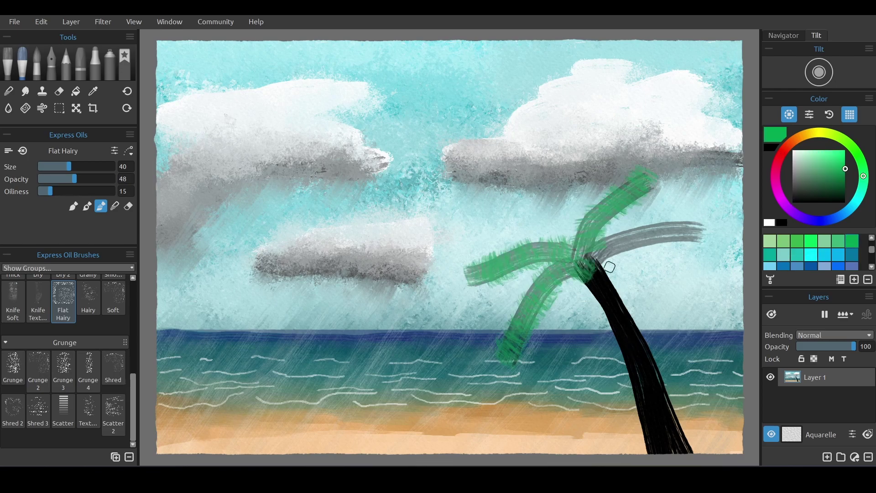
# Step: Cover the black palm trunk with reddish-brown strokes, leaving it wider at the base
pyautogui.click(793, 141)
pyautogui.click(844, 183)
pyautogui.moveTo(592, 283)
pyautogui.mouseDown()
pyautogui.moveTo(665, 431)
pyautogui.moveTo(661, 423)
pyautogui.mouseUp()
# Step: Layer near-black strokes over the green fronds and add two dark fronds pointing up and to the upper left
pyautogui.click(802, 197)
pyautogui.moveTo(468, 274); pyautogui.dragTo(570, 249)
pyautogui.moveTo(508, 358); pyautogui.dragTo(577, 260)
pyautogui.moveTo(591, 256)
pyautogui.mouseDown()
pyautogui.moveTo(703, 233)
pyautogui.moveTo(666, 176)
pyautogui.mouseUp()
pyautogui.moveTo(511, 347); pyautogui.dragTo(570, 260)
pyautogui.moveTo(561, 249); pyautogui.dragTo(491, 263)
pyautogui.moveTo(527, 189); pyautogui.dragTo(576, 251)
pyautogui.moveTo(494, 190); pyautogui.dragTo(575, 244)
pyautogui.moveTo(557, 182); pyautogui.dragTo(578, 247)
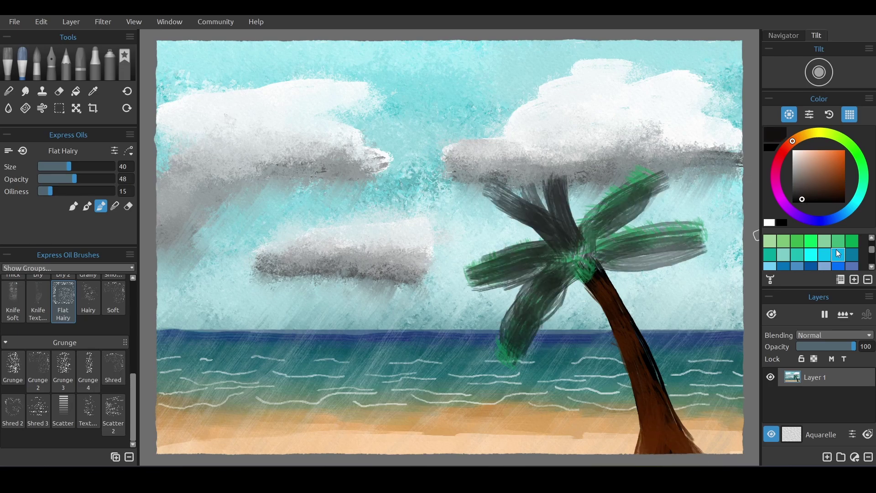
# Step: Paint green strokes over all six dark fronds, leaving dark edges around them
pyautogui.click(811, 241)
pyautogui.moveTo(653, 178); pyautogui.dragTo(588, 210)
pyautogui.moveTo(695, 228); pyautogui.dragTo(598, 247)
pyautogui.moveTo(474, 271); pyautogui.dragTo(543, 251)
pyautogui.moveTo(513, 342); pyautogui.dragTo(561, 264)
pyautogui.moveTo(498, 195); pyautogui.dragTo(563, 242)
pyautogui.moveTo(551, 186); pyautogui.dragTo(577, 242)
# Step: Layer darker and medium green strokes from the palm's centre outward along the fronds
pyautogui.click(842, 184)
pyautogui.moveTo(561, 276); pyautogui.dragTo(524, 335)
pyautogui.moveTo(597, 255); pyautogui.dragTo(651, 248)
pyautogui.moveTo(587, 228); pyautogui.dragTo(631, 194)
pyautogui.moveTo(554, 264)
pyautogui.mouseDown()
pyautogui.moveTo(506, 281)
pyautogui.moveTo(499, 272)
pyautogui.mouseUp()
pyautogui.click(842, 174)
pyautogui.moveTo(563, 269); pyautogui.dragTo(521, 336)
pyautogui.moveTo(595, 248); pyautogui.dragTo(682, 242)
pyautogui.moveTo(587, 223); pyautogui.dragTo(643, 189)
pyautogui.moveTo(557, 224); pyautogui.dragTo(495, 190)
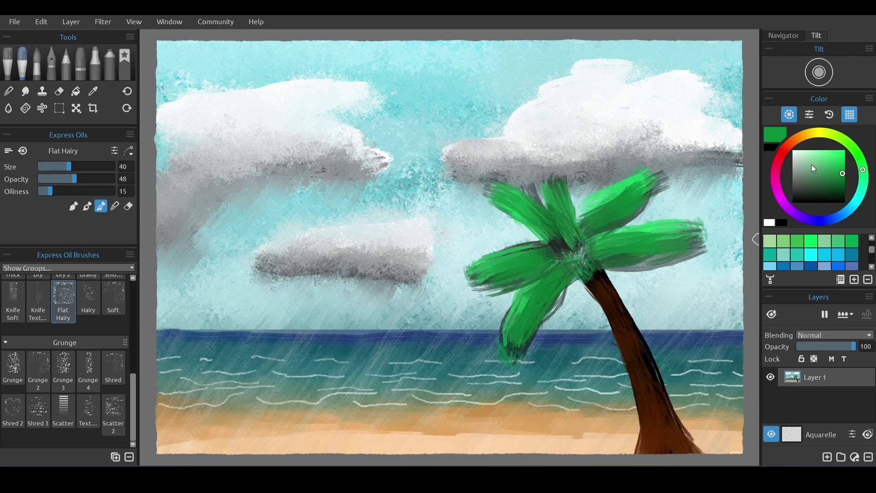
# Step: Add light green highlights along the two fronds on the palm's right side
pyautogui.click(833, 155)
pyautogui.moveTo(654, 180); pyautogui.dragTo(586, 217)
pyautogui.moveTo(682, 230); pyautogui.dragTo(609, 237)
# Step: Repaint the palm trunk in golden brown and shade it with darker brown strokes along its length
pyautogui.click(802, 135)
pyautogui.click(845, 178)
pyautogui.moveTo(589, 276)
pyautogui.mouseDown()
pyautogui.moveTo(618, 307)
pyautogui.moveTo(657, 429)
pyautogui.moveTo(627, 318)
pyautogui.moveTo(705, 451)
pyautogui.mouseUp()
pyautogui.click(844, 170)
pyautogui.click(840, 181)
pyautogui.moveTo(664, 422); pyautogui.dragTo(654, 391)
pyautogui.moveTo(625, 306)
pyautogui.mouseDown()
pyautogui.moveTo(689, 427)
pyautogui.moveTo(613, 308)
pyautogui.mouseUp()
pyautogui.click(843, 187)
pyautogui.click(845, 190)
pyautogui.moveTo(642, 445)
pyautogui.mouseDown()
pyautogui.moveTo(644, 385)
pyautogui.moveTo(598, 292)
pyautogui.mouseUp()
# Step: Draw a very dark brown midrib along five of the fronds with a small Round Soft brush
pyautogui.click(845, 179)
pyautogui.click(845, 197)
pyautogui.scroll(10, 90, 399)
pyautogui.click(39, 378)
pyautogui.click(48, 166)
pyautogui.scroll(3, 640, 365)
pyautogui.moveTo(502, 187); pyautogui.dragTo(409, 331)
pyautogui.moveTo(500, 157); pyautogui.dragTo(349, 202)
pyautogui.moveTo(509, 146); pyautogui.dragTo(395, 64)
pyautogui.moveTo(546, 117); pyautogui.dragTo(662, 35)
pyautogui.moveTo(561, 161); pyautogui.dragTo(726, 135)
# Step: Soften the lower-left frond with the Paper brush at size 21 in blending mode, raising opacity to 34 and oiliness to 35
pyautogui.click(88, 417)
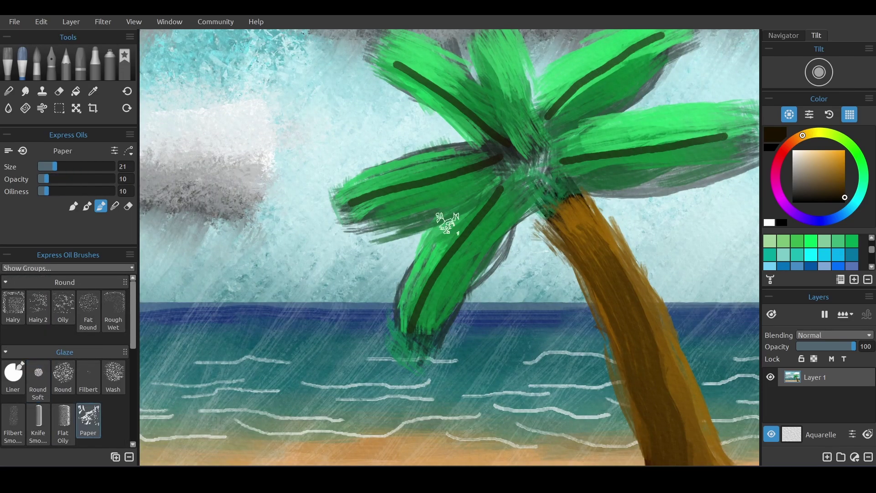
pyautogui.click(861, 166)
pyautogui.click(844, 185)
pyautogui.moveTo(493, 199); pyautogui.dragTo(411, 325)
pyautogui.click(115, 206)
pyautogui.moveTo(461, 226); pyautogui.dragTo(437, 259)
pyautogui.click(64, 179)
pyautogui.click(59, 191)
pyautogui.moveTo(59, 192); pyautogui.dragTo(65, 192)
pyautogui.moveTo(479, 217); pyautogui.dragTo(405, 337)
# Step: Blend the trunk and the remaining fronds with textured Paper brush strokes in blending mode
pyautogui.scroll(-1, 406, 340)
pyautogui.moveTo(530, 197)
pyautogui.mouseDown()
pyautogui.moveTo(435, 261)
pyautogui.moveTo(565, 242)
pyautogui.mouseUp()
pyautogui.moveTo(461, 272); pyautogui.dragTo(590, 244)
pyautogui.moveTo(431, 224)
pyautogui.mouseDown()
pyautogui.moveTo(516, 160)
pyautogui.moveTo(520, 167)
pyautogui.mouseUp()
pyautogui.moveTo(396, 239); pyautogui.dragTo(377, 153)
pyautogui.moveTo(376, 153)
pyautogui.mouseDown()
pyautogui.moveTo(417, 274)
pyautogui.moveTo(470, 308)
pyautogui.mouseUp()
pyautogui.moveTo(308, 182); pyautogui.dragTo(387, 248)
pyautogui.moveTo(384, 255)
pyautogui.mouseDown()
pyautogui.moveTo(284, 314)
pyautogui.moveTo(312, 322)
pyautogui.mouseUp()
pyautogui.scroll(-4, 305, 186)
pyautogui.scroll(3, 397, 329)
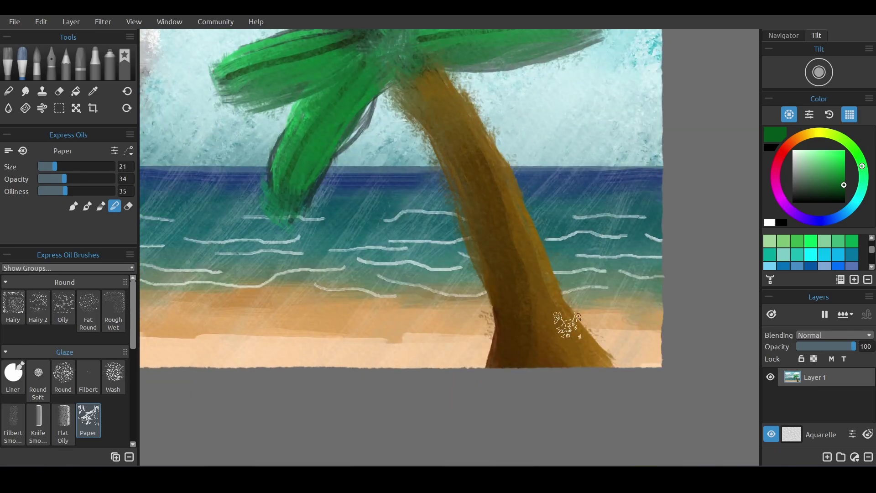
# Step: Switch the Paper brush to painting mode at size 13 and add dark green shading along the frond edges
pyautogui.scroll(-1, 577, 313)
pyautogui.moveTo(444, 192)
pyautogui.mouseDown()
pyautogui.moveTo(645, 254)
pyautogui.moveTo(660, 301)
pyautogui.mouseUp()
pyautogui.click(101, 205)
pyautogui.click(74, 206)
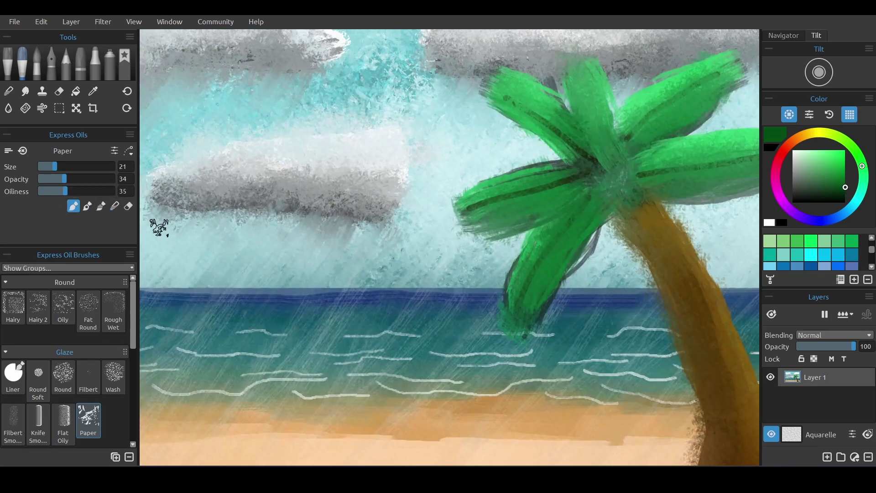
pyautogui.moveTo(592, 232); pyautogui.dragTo(519, 328)
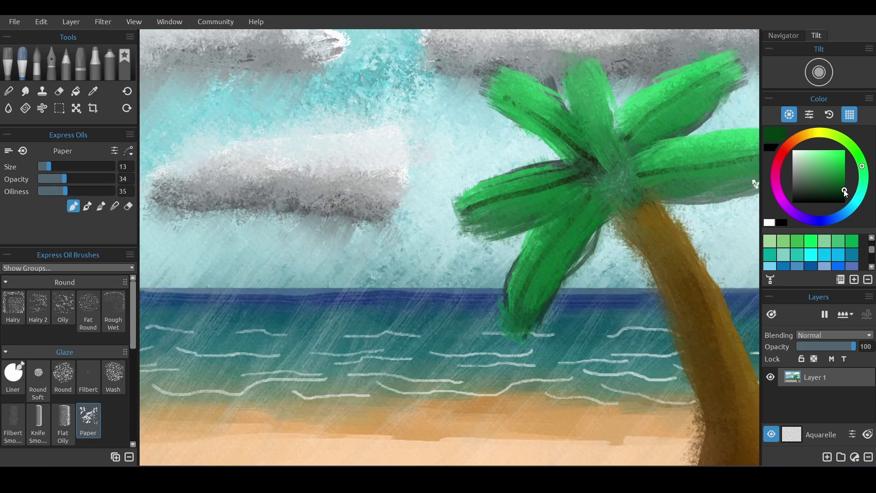
pyautogui.moveTo(546, 223); pyautogui.dragTo(467, 231)
pyautogui.moveTo(560, 159); pyautogui.dragTo(497, 101)
pyautogui.moveTo(637, 147); pyautogui.dragTo(684, 133)
pyautogui.moveTo(687, 192); pyautogui.dragTo(425, 216)
pyautogui.moveTo(429, 158)
pyautogui.mouseDown()
pyautogui.moveTo(382, 215)
pyautogui.moveTo(364, 178)
pyautogui.mouseUp()
# Step: Texture the trunk with dark brown shading on its left edge and light orange highlights on its right edge using the Paper brush
pyautogui.scroll(-3, 363, 178)
pyautogui.scroll(3, 616, 359)
pyautogui.click(833, 196)
pyautogui.moveTo(518, 224)
pyautogui.mouseDown()
pyautogui.moveTo(532, 244)
pyautogui.moveTo(581, 441)
pyautogui.moveTo(569, 332)
pyautogui.moveTo(576, 365)
pyautogui.mouseUp()
pyautogui.keyDown('alt'); pyautogui.click(609, 326); pyautogui.keyUp('alt')
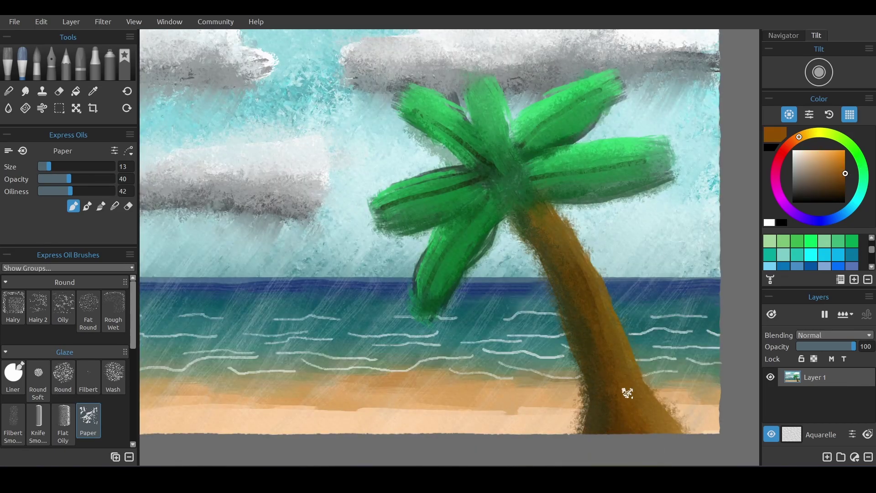
pyautogui.moveTo(548, 209)
pyautogui.mouseDown()
pyautogui.moveTo(642, 383)
pyautogui.moveTo(594, 276)
pyautogui.mouseUp()
pyautogui.scroll(-7, 427, 324)
pyautogui.scroll(6, 379, 320)
pyautogui.scroll(-1, 519, 299)
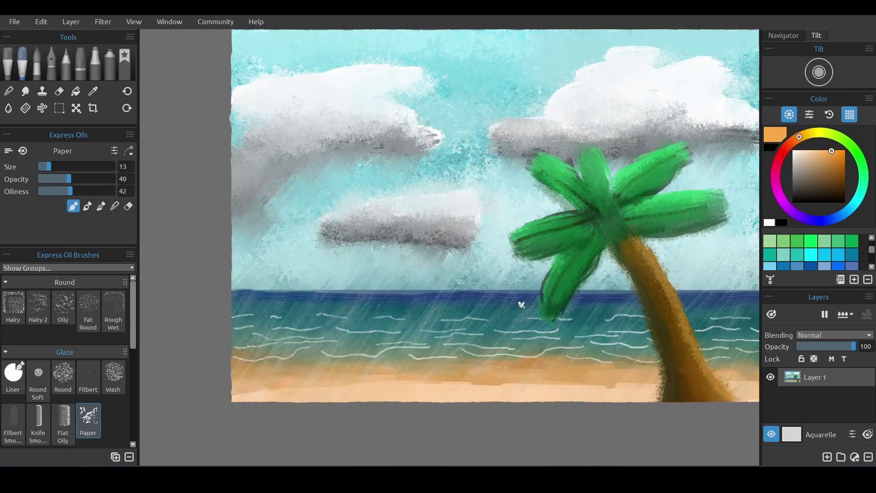
# Step: Shade the undersides of the left and lower-left fronds in muted dark green with the Paper brush at opacity 58 and oiliness 58
pyautogui.scroll(1, 519, 298)
pyautogui.scroll(-1, 519, 297)
pyautogui.moveTo(514, 298); pyautogui.dragTo(462, 328)
pyautogui.click(862, 166)
pyautogui.click(831, 184)
pyautogui.scroll(5, 524, 319)
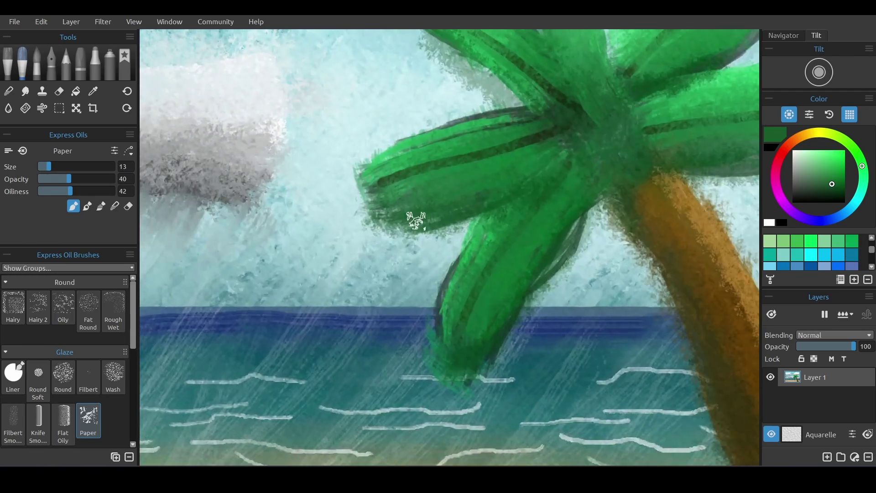
pyautogui.click(830, 188)
pyautogui.moveTo(397, 222); pyautogui.dragTo(531, 167)
pyautogui.moveTo(438, 326); pyautogui.dragTo(545, 285)
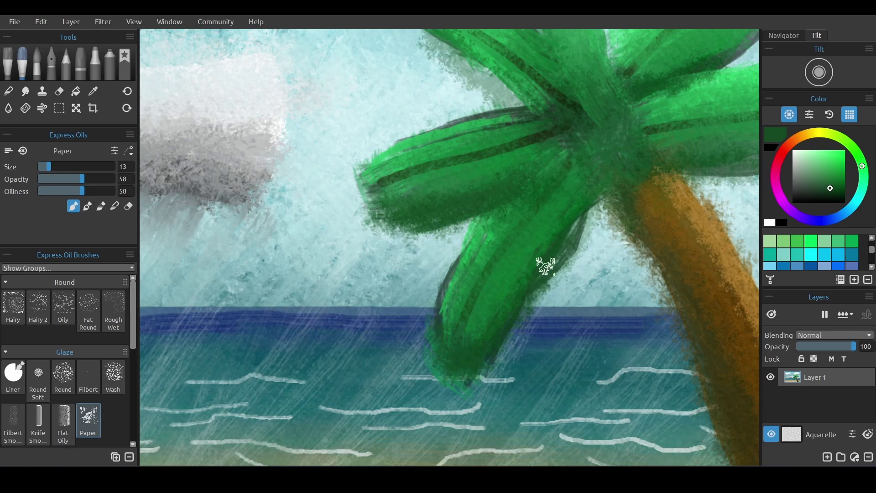
pyautogui.moveTo(557, 155); pyautogui.dragTo(513, 337)
# Step: Add the same dark green shading to the shadow sides of the upper and right fronds
pyautogui.moveTo(369, 198); pyautogui.dragTo(479, 297)
pyautogui.moveTo(600, 256); pyautogui.dragTo(495, 187)
pyautogui.moveTo(390, 84); pyautogui.dragTo(409, 126)
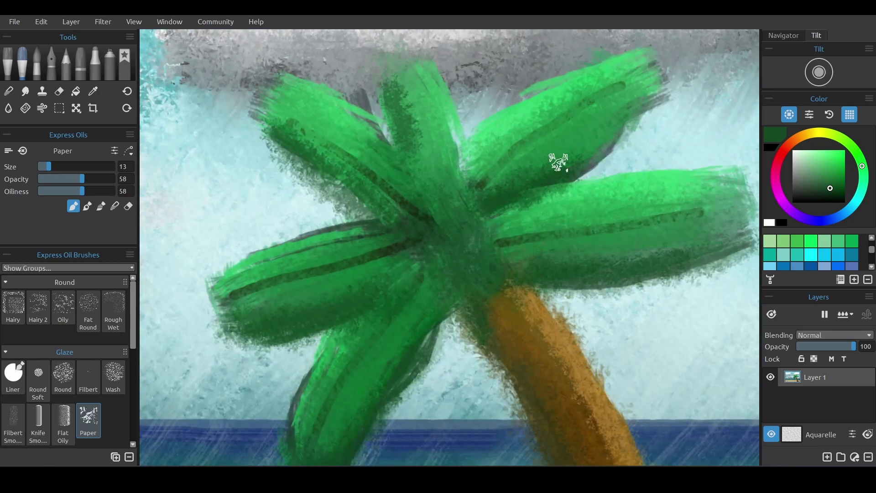
# Step: Sample the bright green of the upper-right frond and brush highlights along the sunlit sides of the fronds with the Paper brush
pyautogui.keyDown('alt'); pyautogui.click(624, 73); pyautogui.keyUp('alt')
pyautogui.moveTo(714, 183); pyautogui.dragTo(729, 205)
pyautogui.moveTo(559, 219); pyautogui.dragTo(719, 206)
pyautogui.moveTo(271, 98)
pyautogui.mouseDown()
pyautogui.moveTo(318, 108)
pyautogui.moveTo(385, 150)
pyautogui.mouseUp()
pyautogui.moveTo(442, 139)
pyautogui.mouseDown()
pyautogui.moveTo(383, 55)
pyautogui.moveTo(436, 128)
pyautogui.mouseUp()
pyautogui.moveTo(358, 233)
pyautogui.mouseDown()
pyautogui.moveTo(224, 291)
pyautogui.moveTo(296, 254)
pyautogui.mouseUp()
pyautogui.scroll(-6, 527, 317)
pyautogui.scroll(5, 593, 360)
pyautogui.moveTo(587, 369); pyautogui.dragTo(564, 377)
# Step: Choose a near-black green and deepen the shadows at the palm's crown, the frond undersides and the trunk's left edge
pyautogui.click(833, 197)
pyautogui.moveTo(472, 171)
pyautogui.mouseDown()
pyautogui.moveTo(522, 283)
pyautogui.moveTo(555, 444)
pyautogui.mouseUp()
pyautogui.moveTo(556, 445); pyautogui.dragTo(567, 396)
pyautogui.scroll(-2, 484, 223)
pyautogui.moveTo(543, 298)
pyautogui.mouseDown()
pyautogui.moveTo(461, 148)
pyautogui.moveTo(321, 356)
pyautogui.moveTo(515, 132)
pyautogui.mouseUp()
pyautogui.scroll(5, 410, 171)
pyautogui.moveTo(191, 175)
pyautogui.mouseDown()
pyautogui.moveTo(348, 142)
pyautogui.moveTo(477, 64)
pyautogui.mouseUp()
pyautogui.scroll(-4, 475, 274)
pyautogui.moveTo(369, 193)
pyautogui.mouseDown()
pyautogui.moveTo(485, 256)
pyautogui.moveTo(475, 297)
pyautogui.moveTo(388, 299)
pyautogui.moveTo(588, 368)
pyautogui.mouseUp()
pyautogui.scroll(-5, 588, 368)
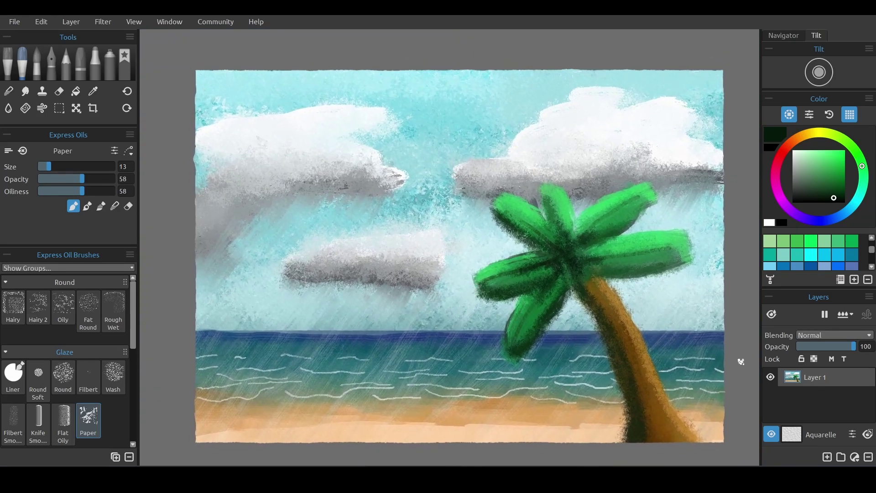
# Step: Set up the Grunge Scatter brush in a very light grey with size 53, opacity 15 and oiliness 15
pyautogui.scroll(-3, 96, 396)
pyautogui.scroll(-3, 96, 396)
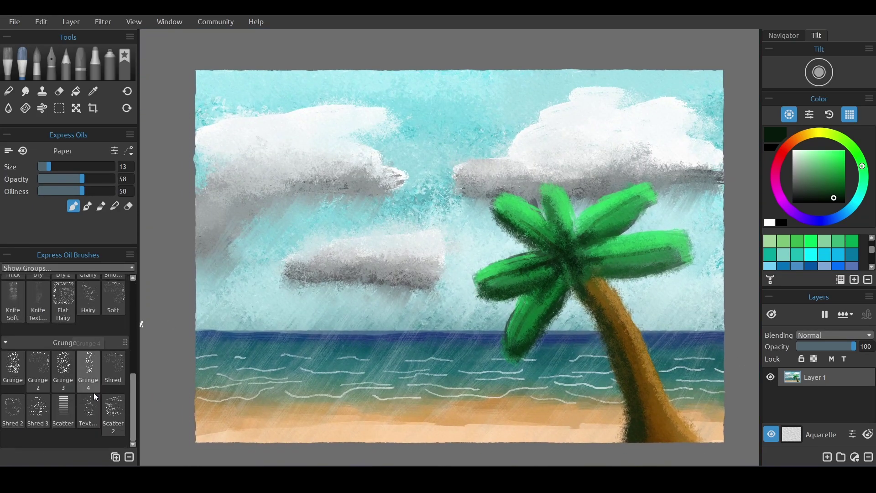
pyautogui.click(63, 408)
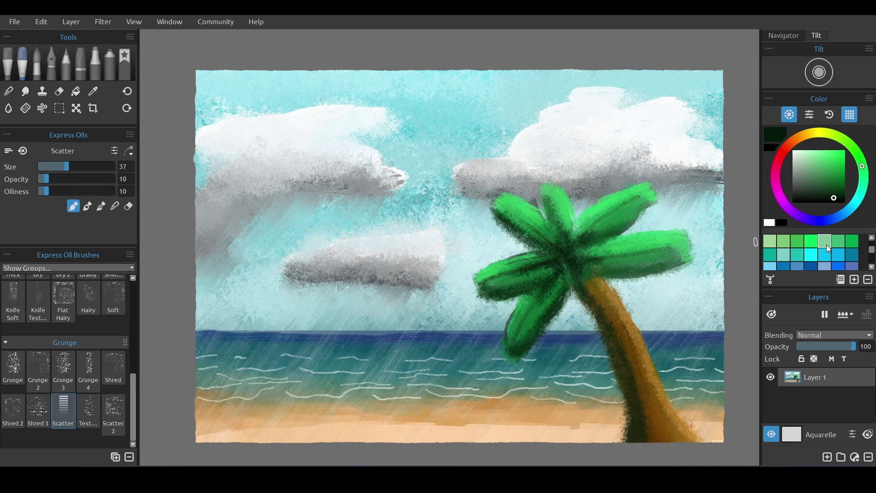
pyautogui.click(769, 222)
pyautogui.click(794, 155)
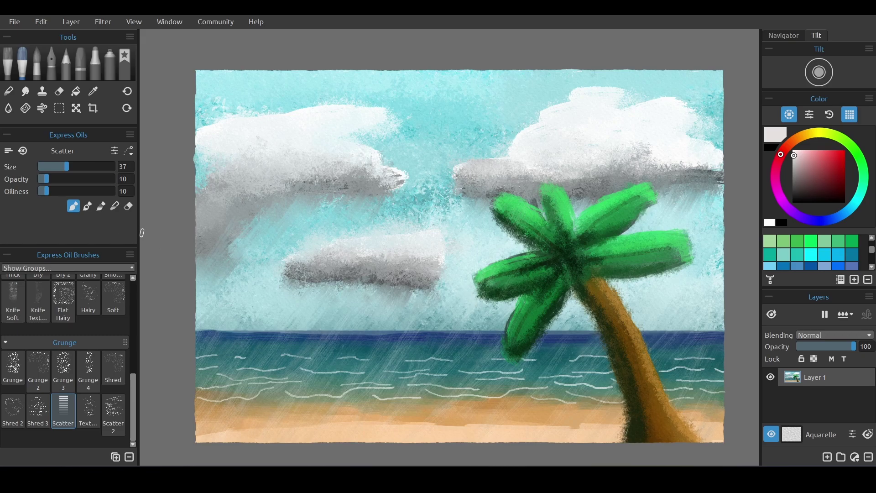
pyautogui.moveTo(67, 163); pyautogui.dragTo(75, 166)
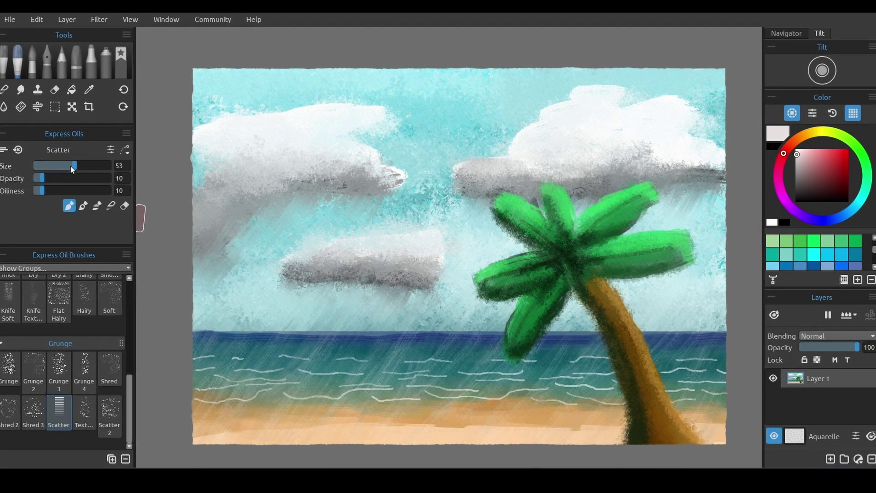
pyautogui.click(37, 176)
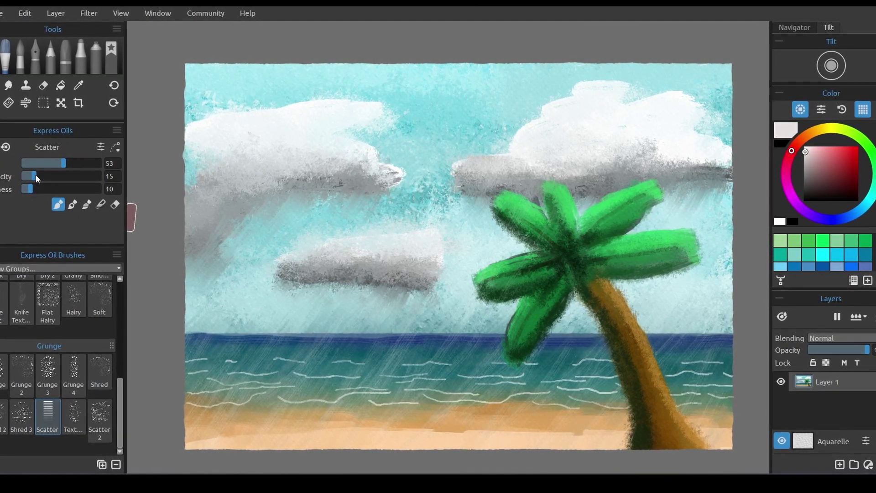
pyautogui.click(29, 189)
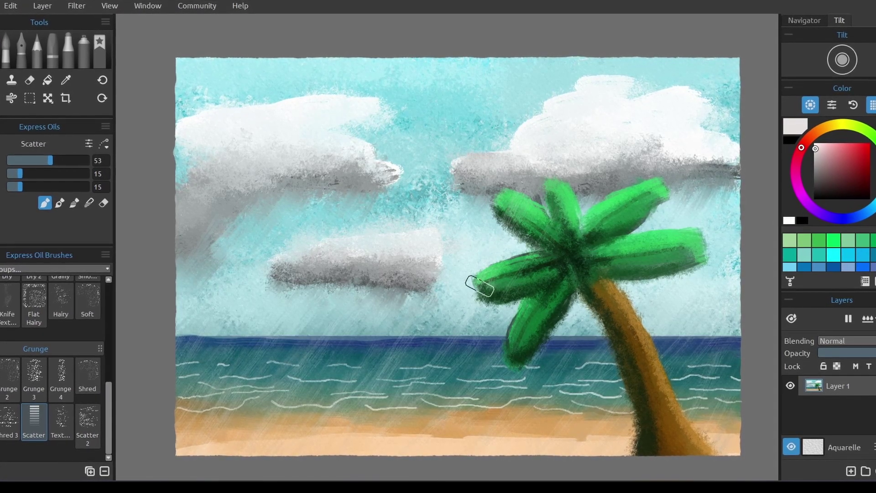
# Step: Paint diagonal light rain streaks across the palm fronds and trunk with the Scatter brush
pyautogui.moveTo(560, 225); pyautogui.dragTo(518, 295)
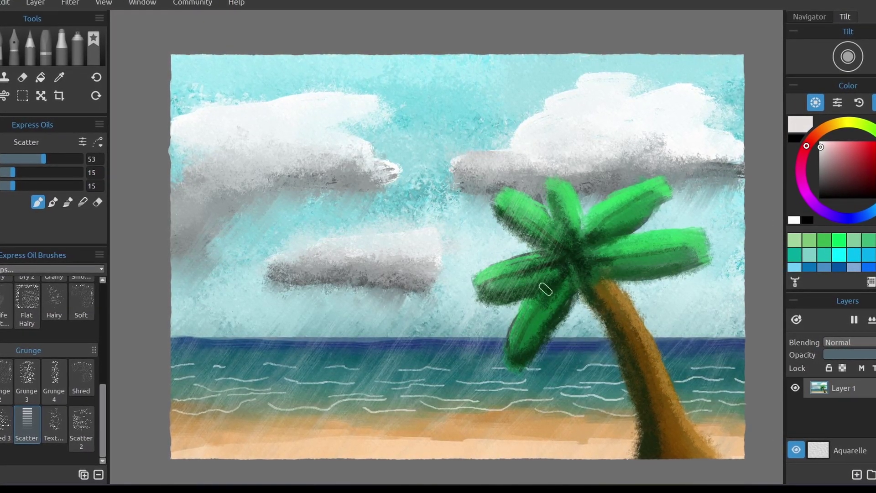
pyautogui.moveTo(578, 242); pyautogui.dragTo(526, 337)
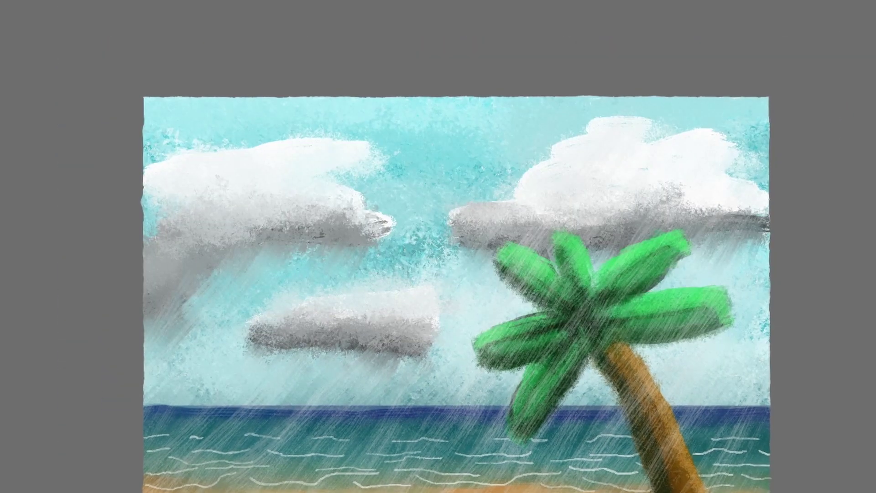
pyautogui.moveTo(456, 489)
pyautogui.mouseDown()
pyautogui.moveTo(473, 414)
pyautogui.moveTo(444, 435)
pyautogui.mouseUp()
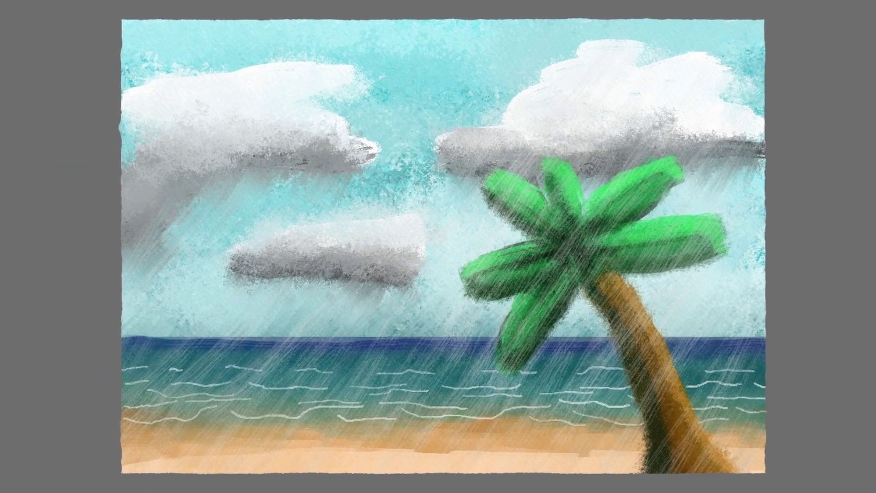